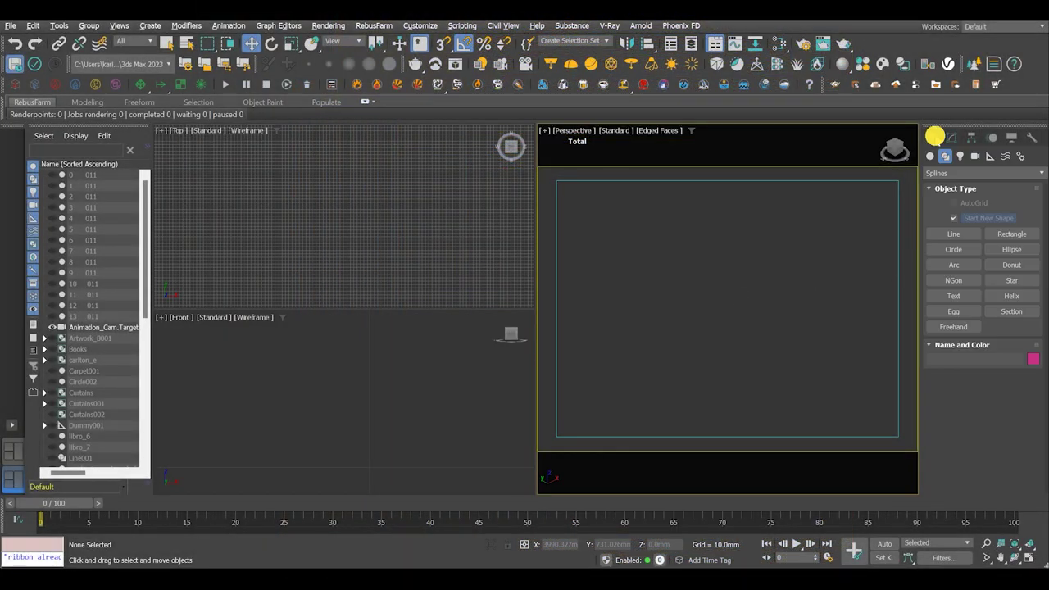
Draw a small circle outward from the centre of the Top view.
left_click(954, 249)
key("alt+w")
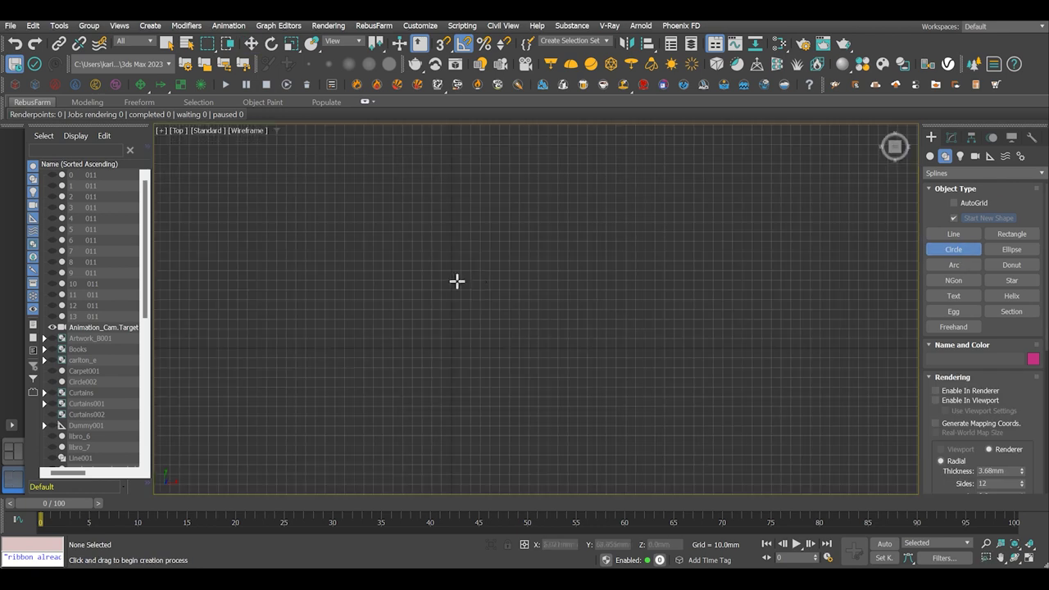
left_click_drag(475, 279, 492, 296)
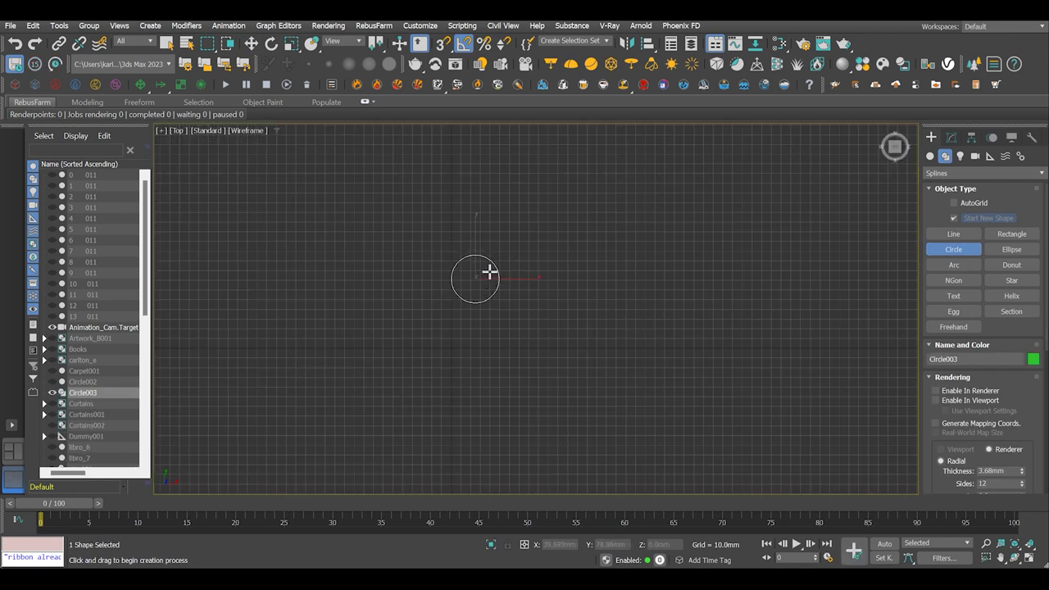
key("alt+w")
left_click(716, 314)
key("z")
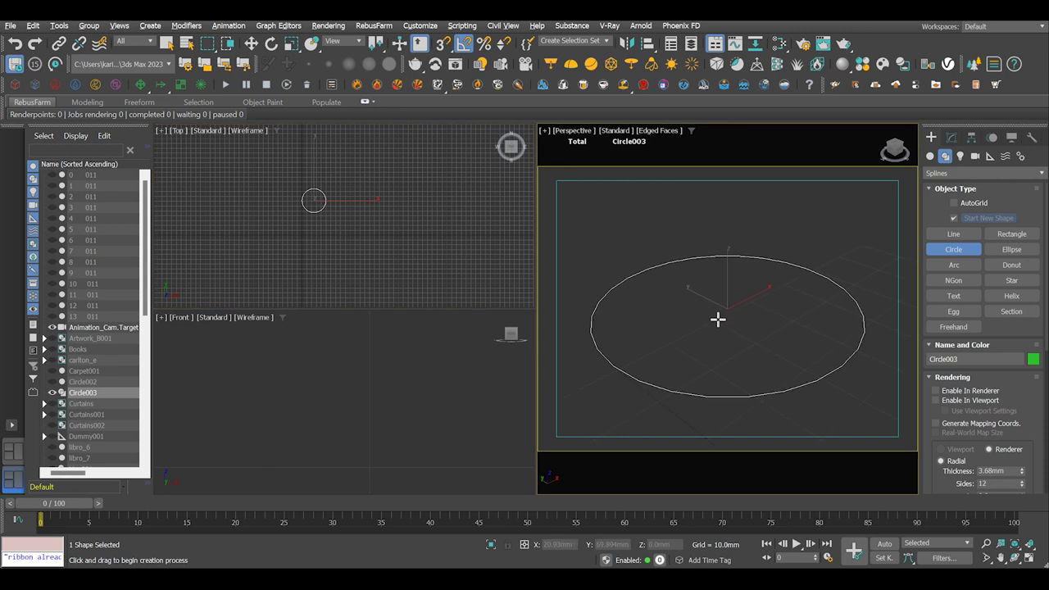
right_click(718, 319)
Extrude the circle into a cylinder 115mm tall with 40 segments.
left_click(950, 137)
left_click(981, 170)
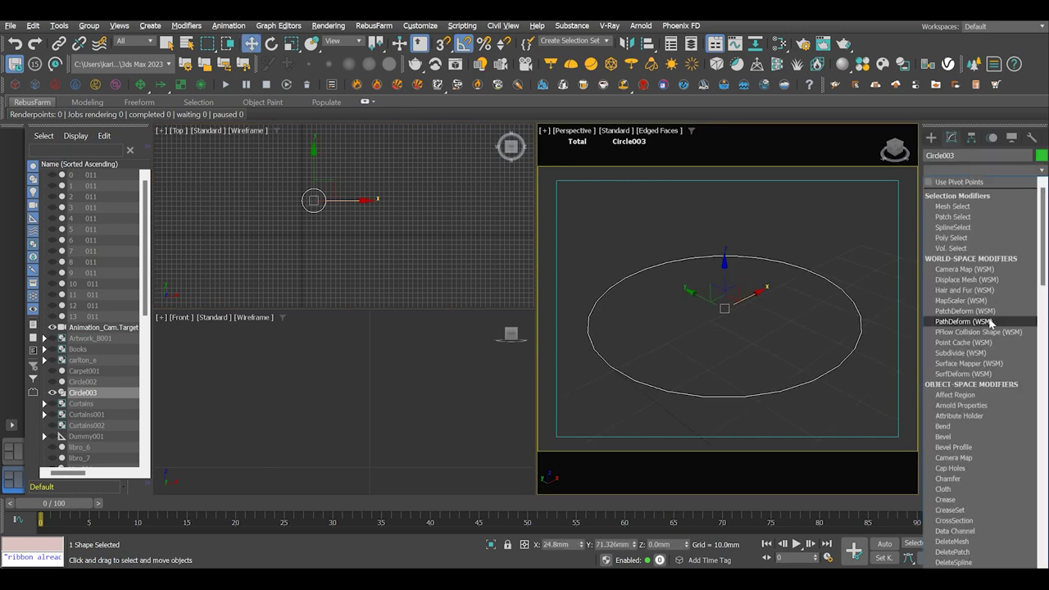
scroll(983, 328, "down", 5)
left_click(951, 177)
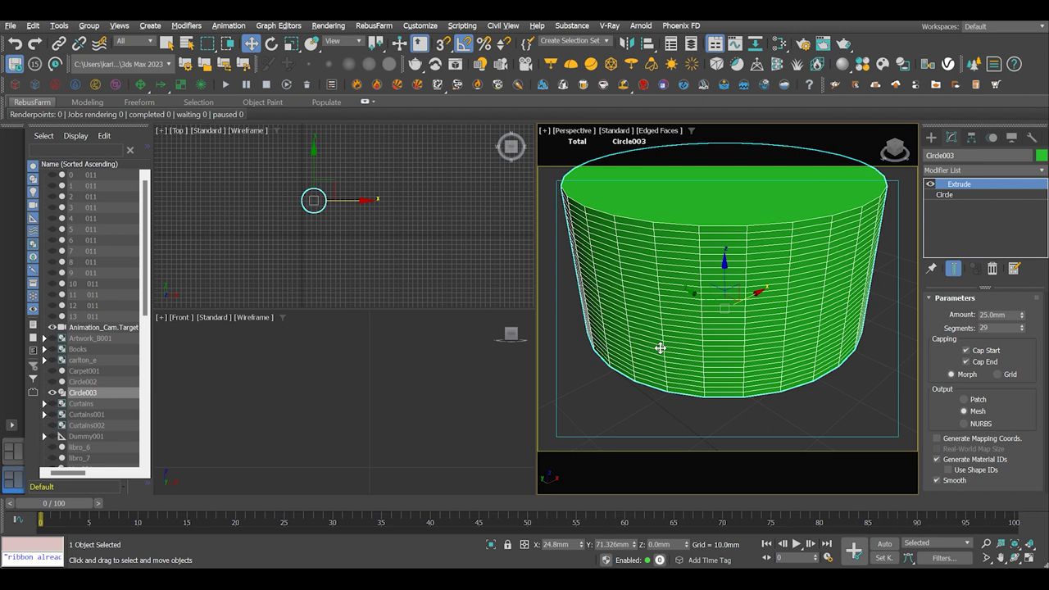
right_click(362, 374)
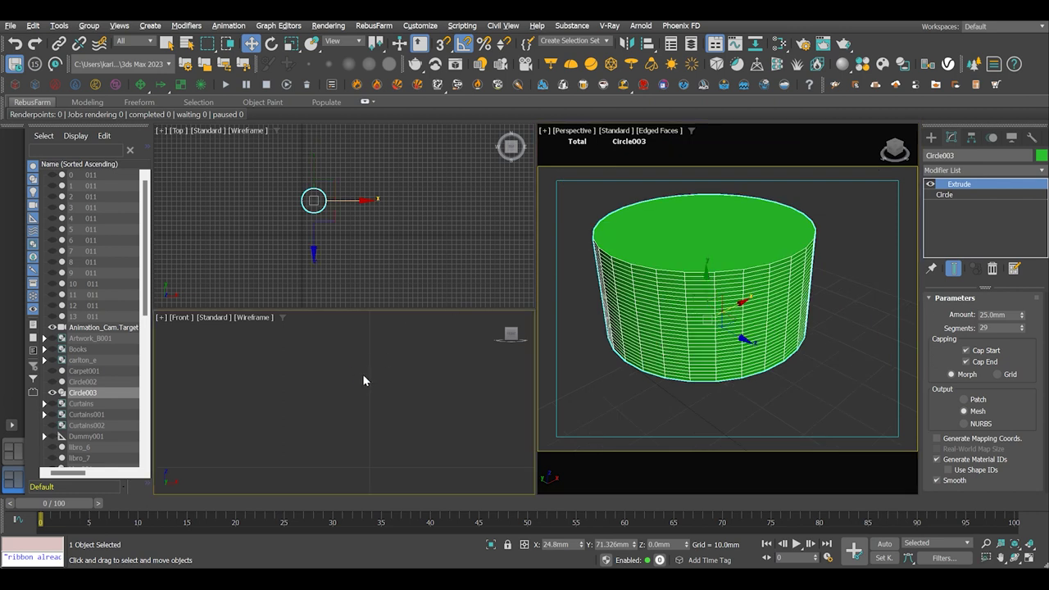
key("alt+w")
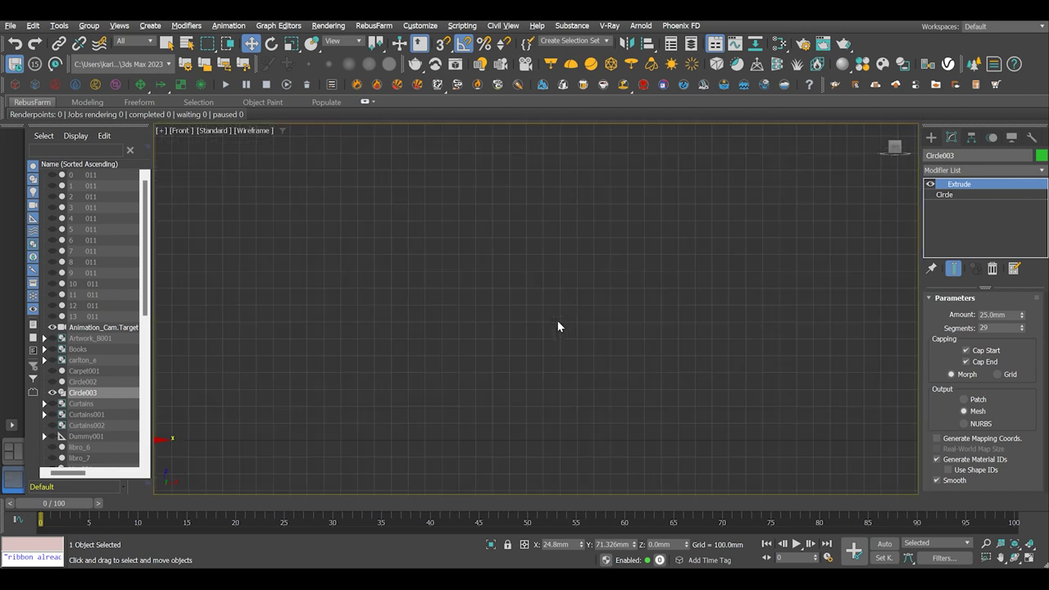
key("z")
scroll(527, 340, "down", 3)
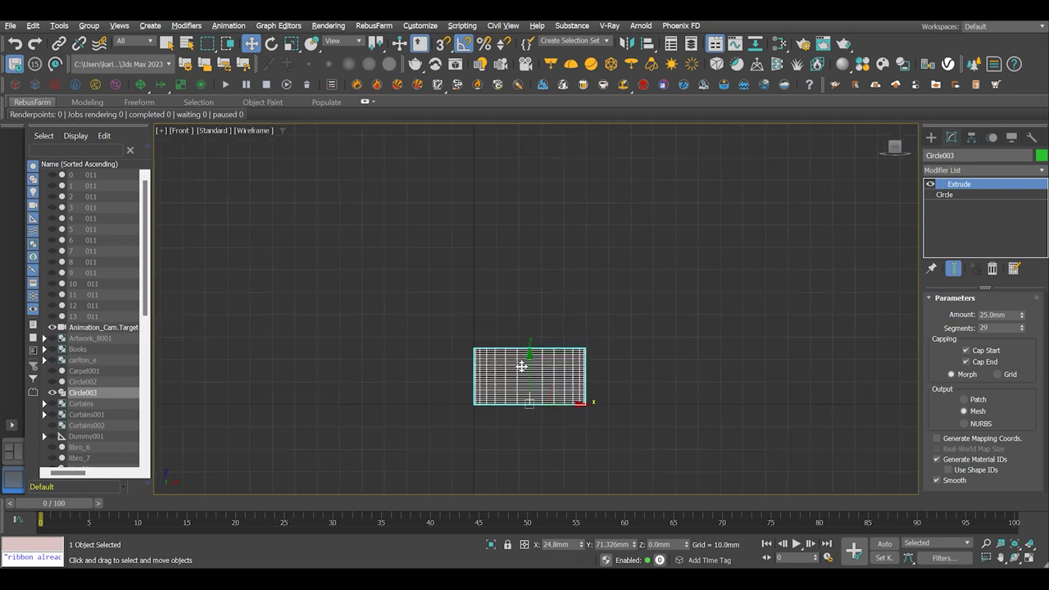
double_click(993, 314)
type("115")
key("Return")
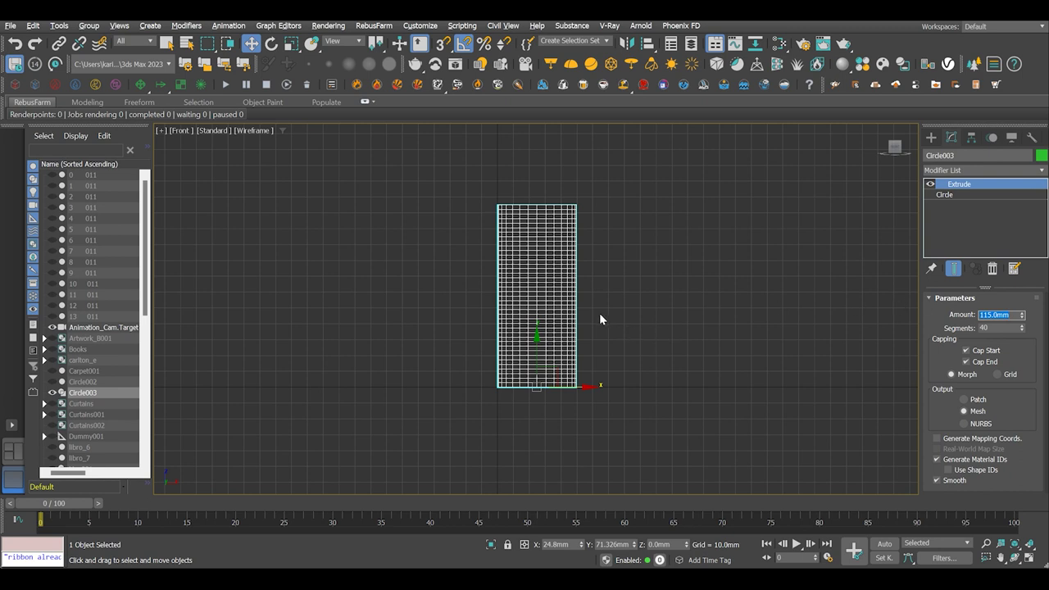
Return to the four-view layout and reselect the cylinder Circle003.
left_click(657, 283)
key("alt+w")
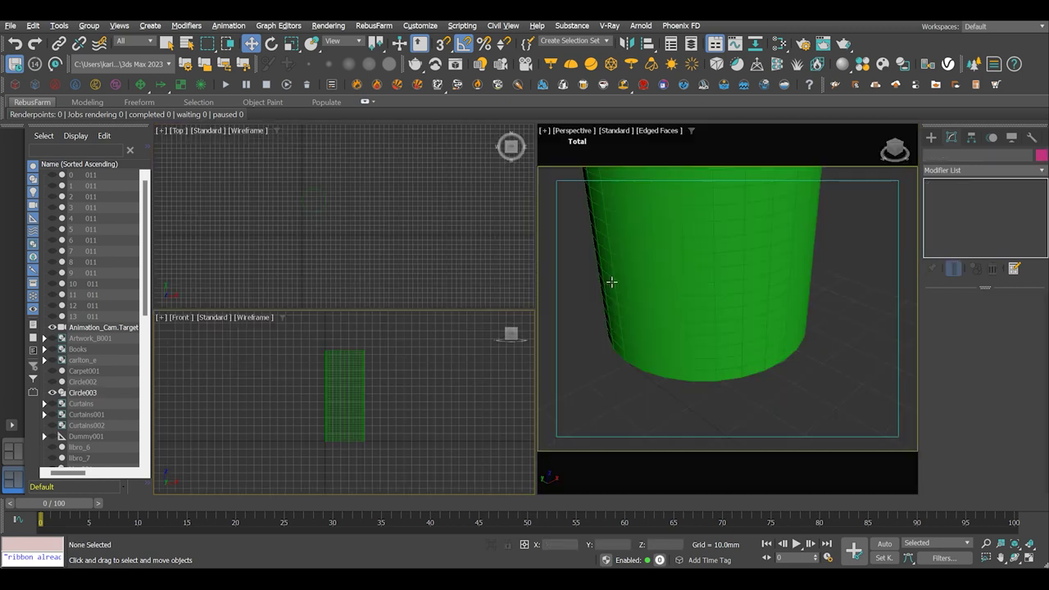
scroll(734, 309, "down", 8)
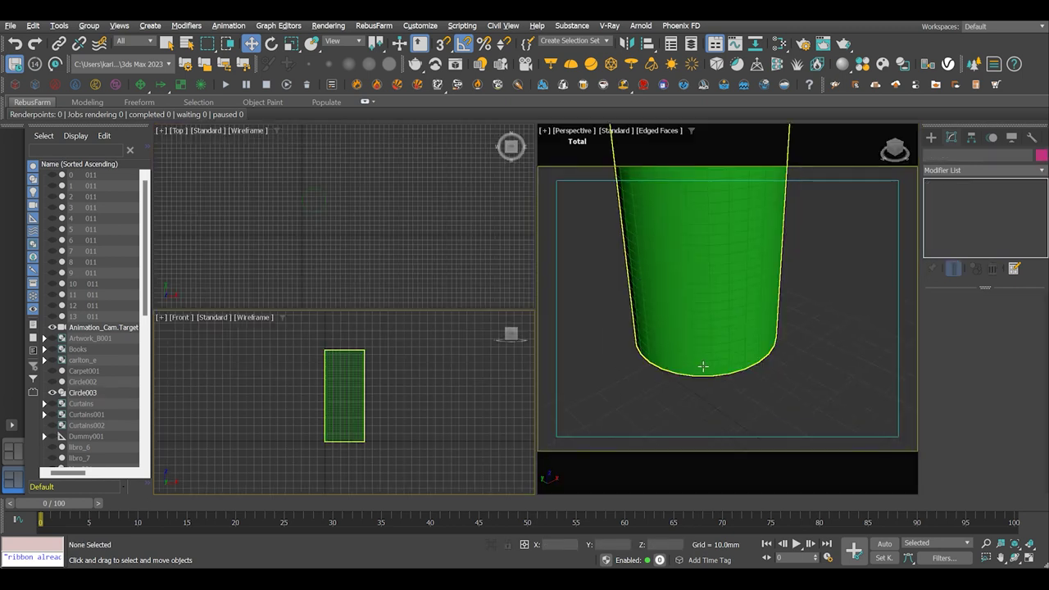
left_click(694, 282)
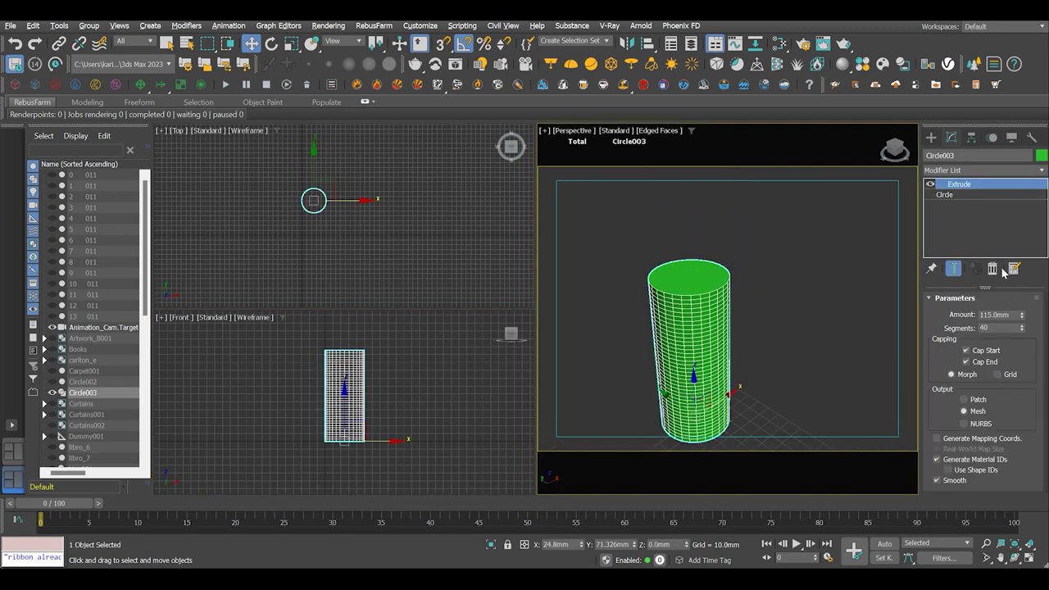
Convert the cylinder to an Editable Poly and delete its top cap polygon.
right_click(711, 244)
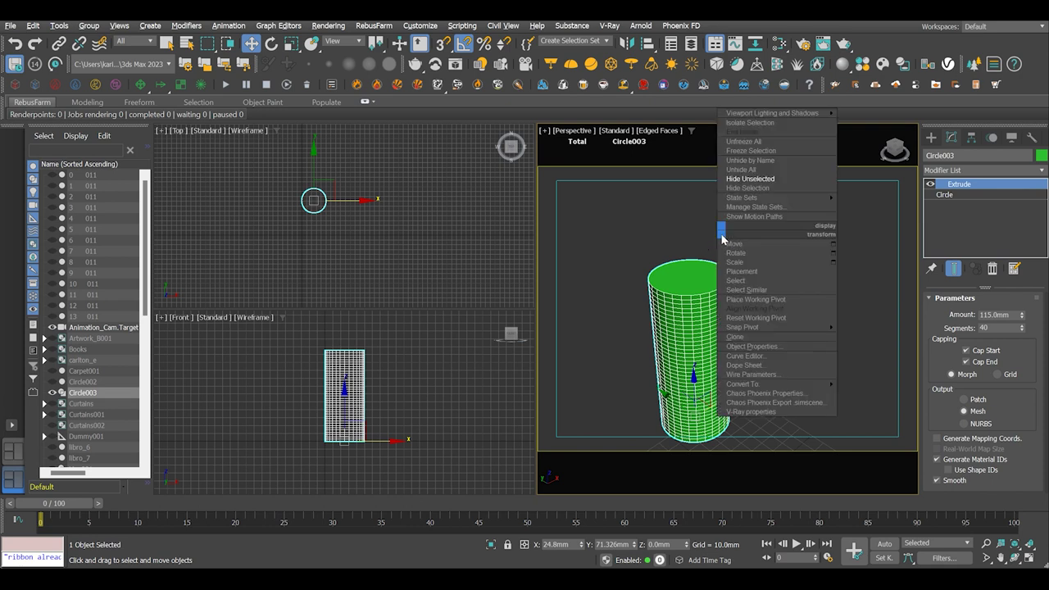
mouse_move(754, 383)
left_click(873, 393)
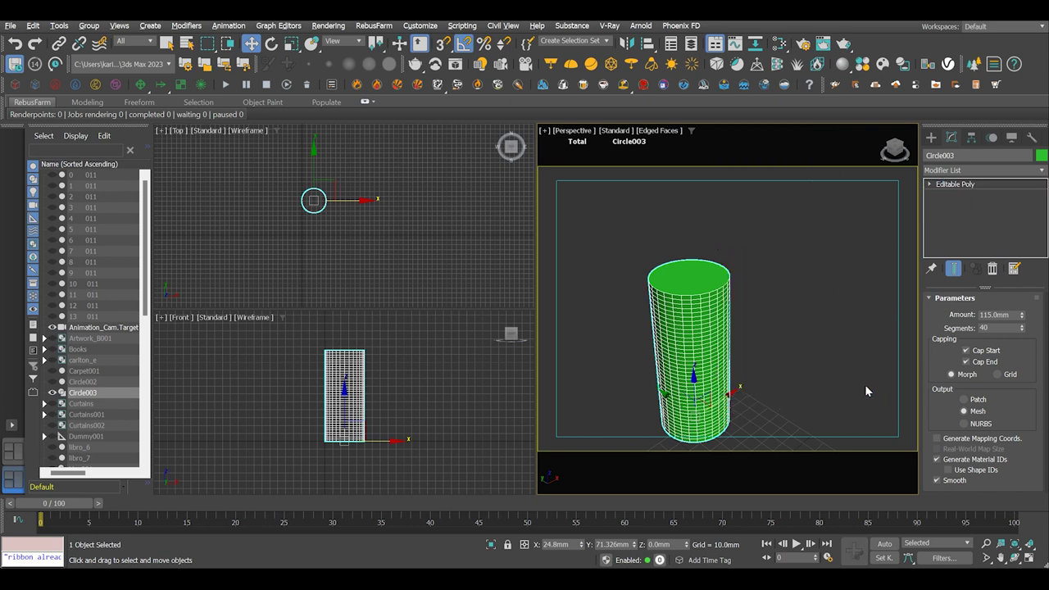
left_click(992, 313)
left_click(719, 280)
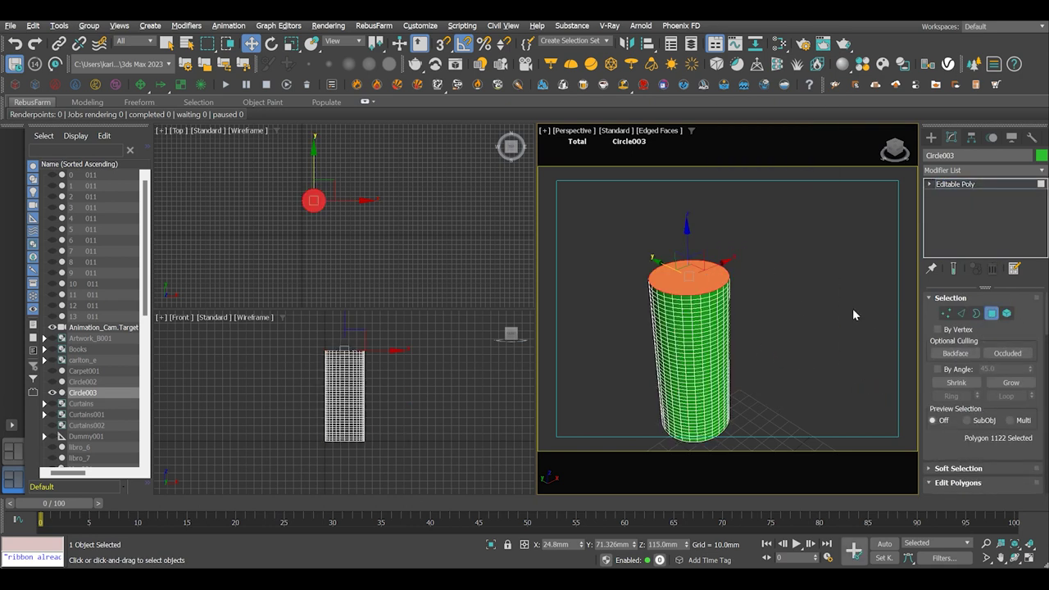
key("Delete")
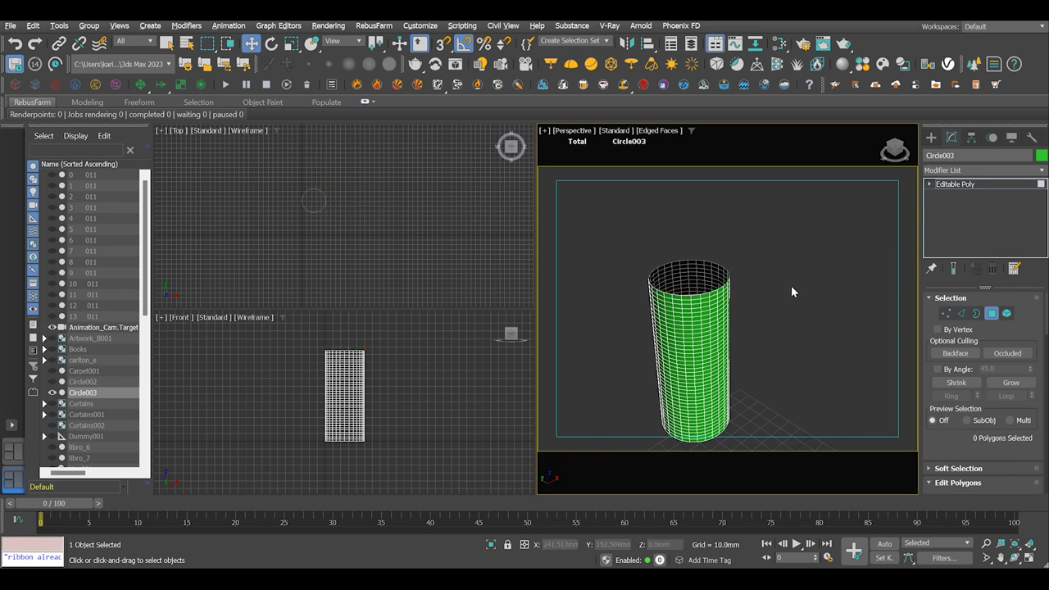
Delete the bottom cap polygon too, leaving an open-ended tube.
left_click(1014, 560)
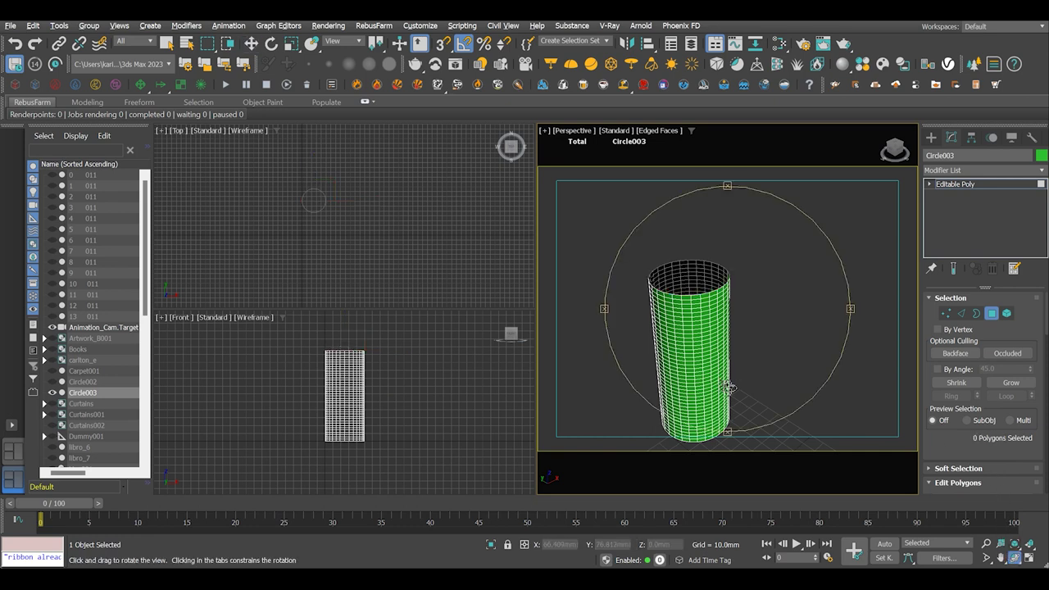
left_click_drag(723, 389, 785, 365)
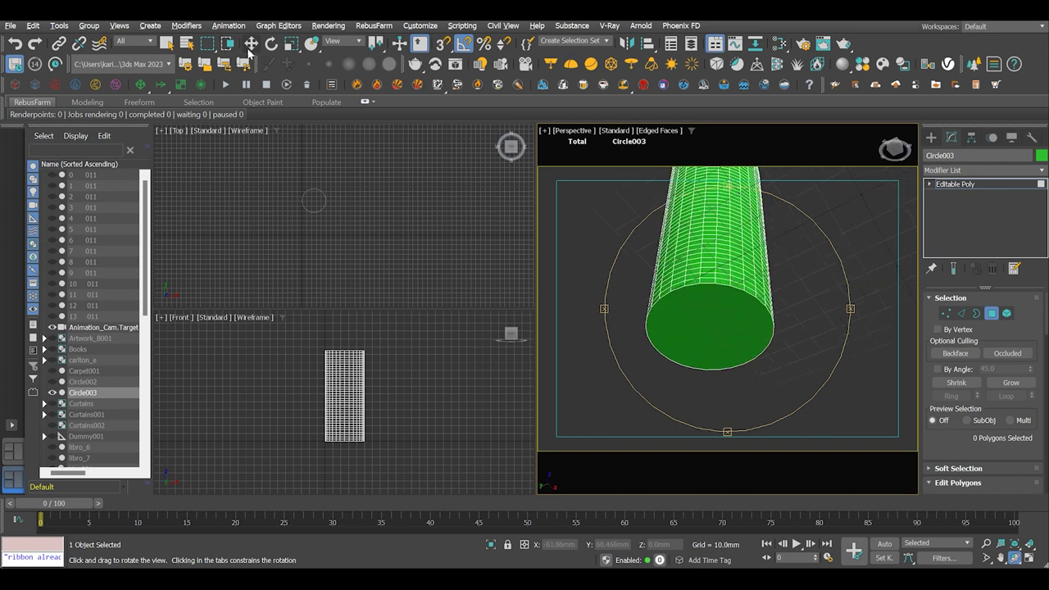
left_click(251, 43)
left_click(687, 362)
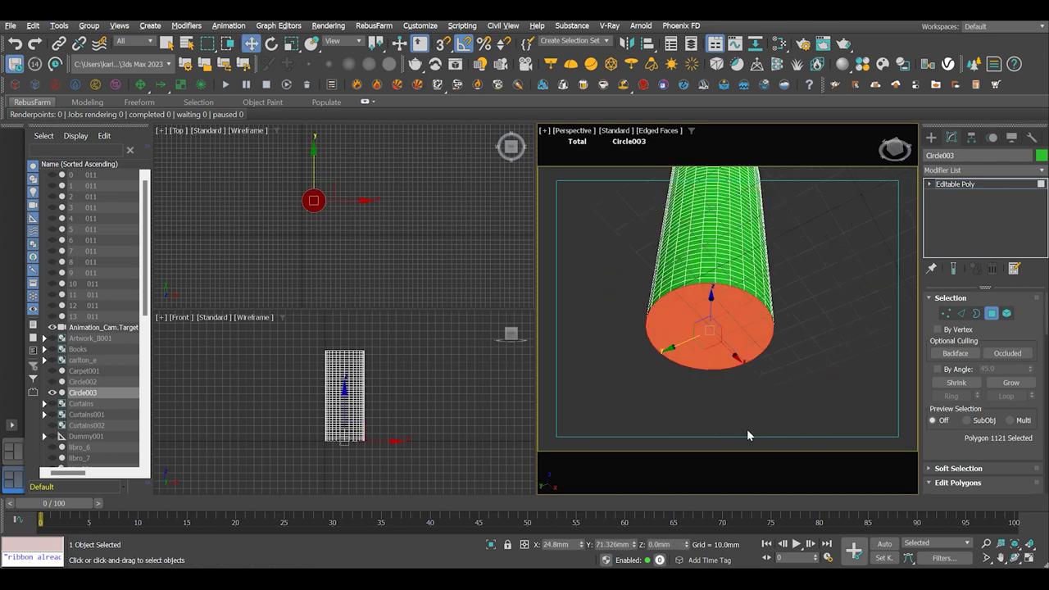
key("Delete")
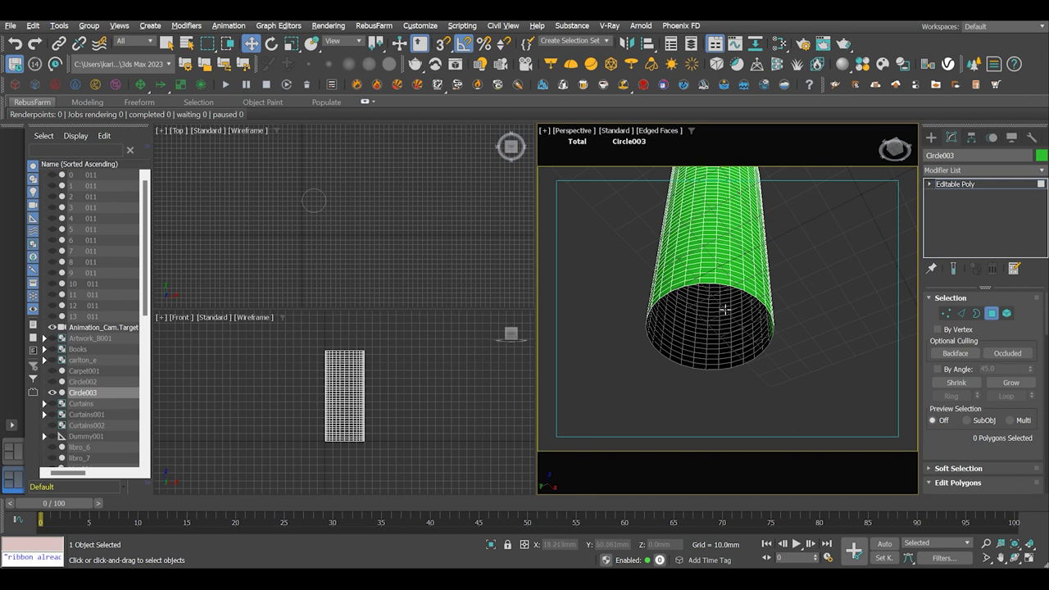
left_click(1014, 557)
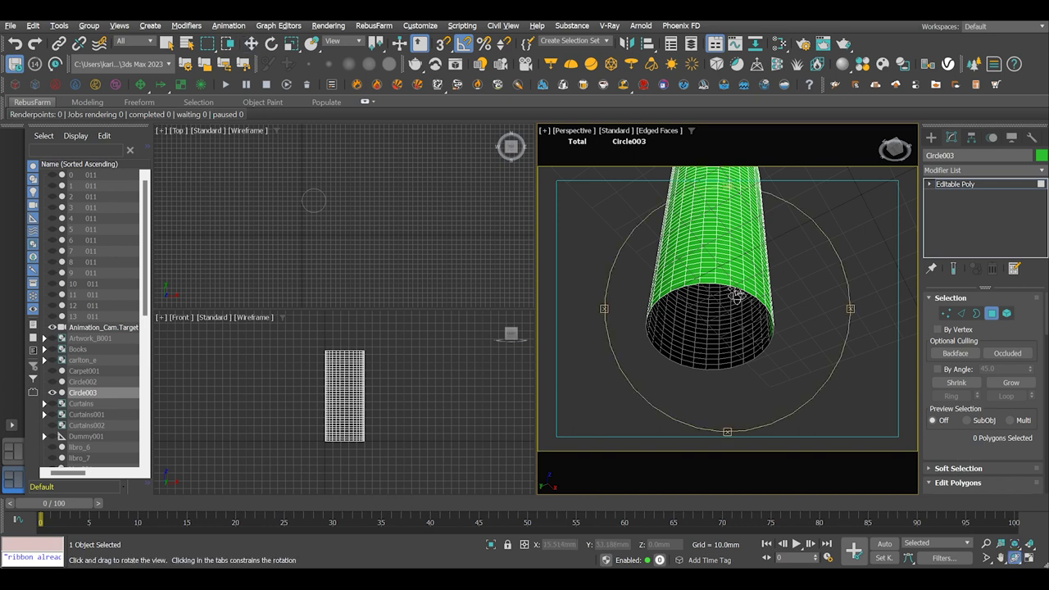
left_click_drag(718, 336, 740, 326)
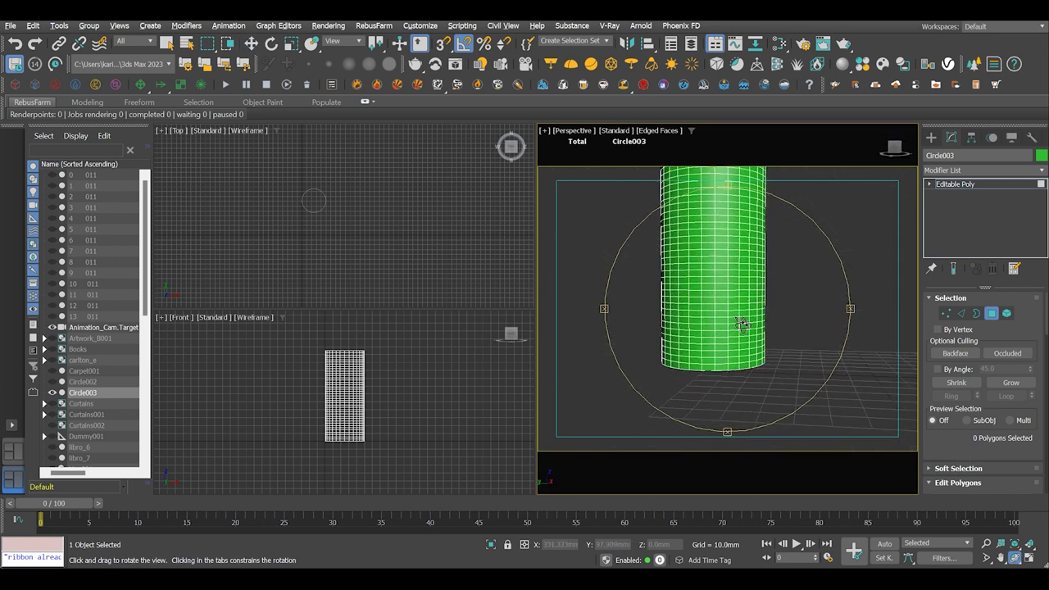
scroll(740, 327, "down", 4)
Select only the lampshade cylinder Circle002 and open the Slate Material Editor with M.
left_click(733, 342)
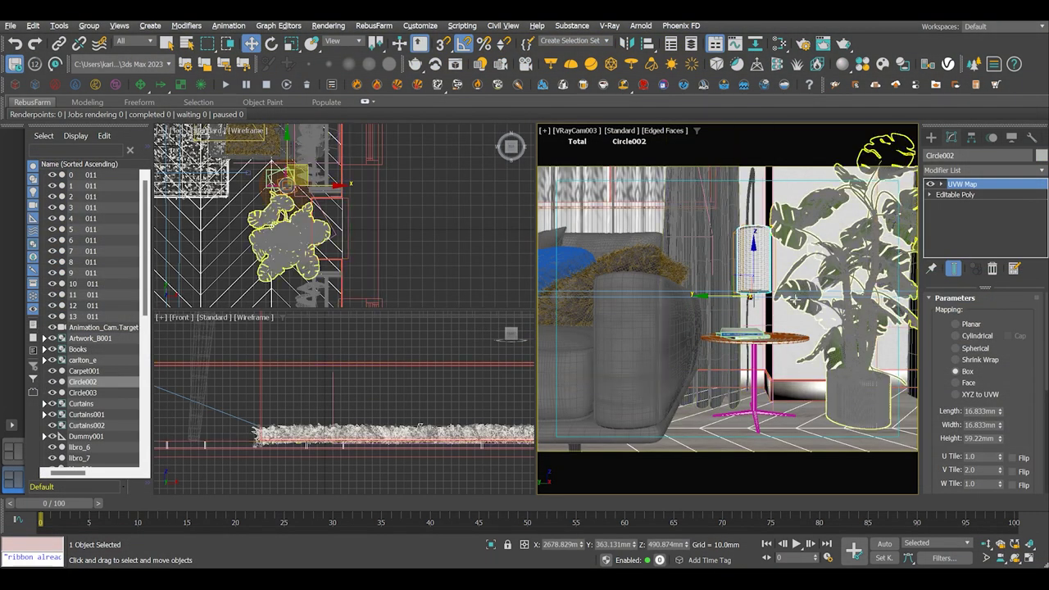
left_click(451, 237)
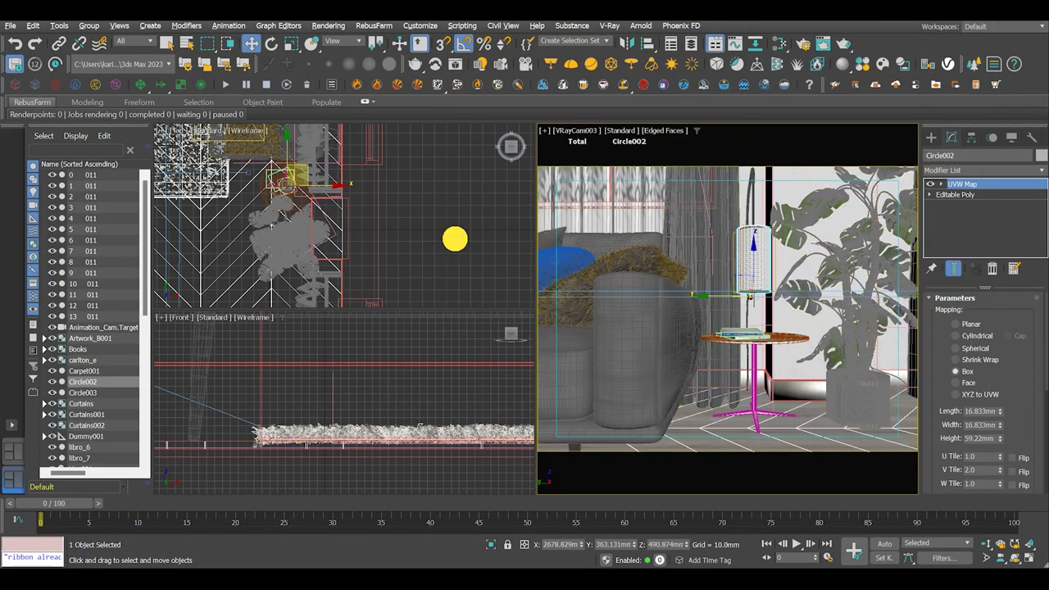
left_click(754, 288)
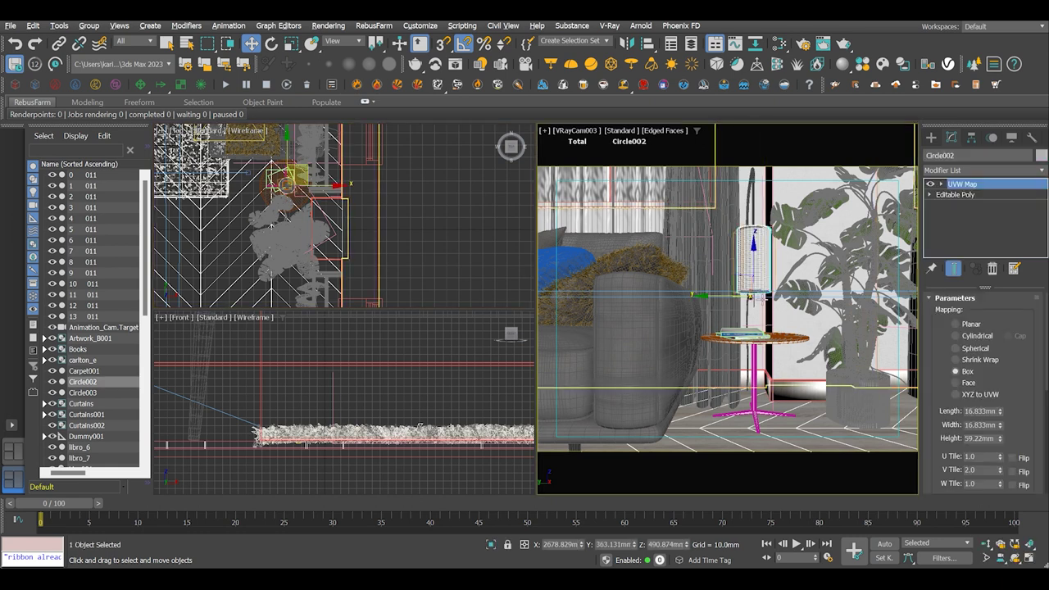
key("m")
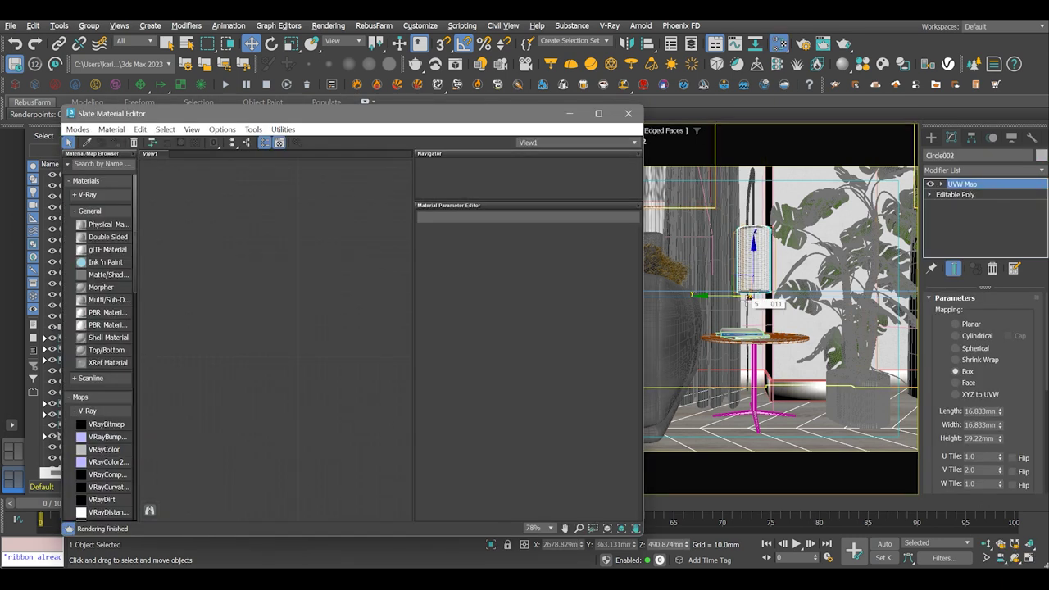
left_click_drag(423, 117, 461, 89)
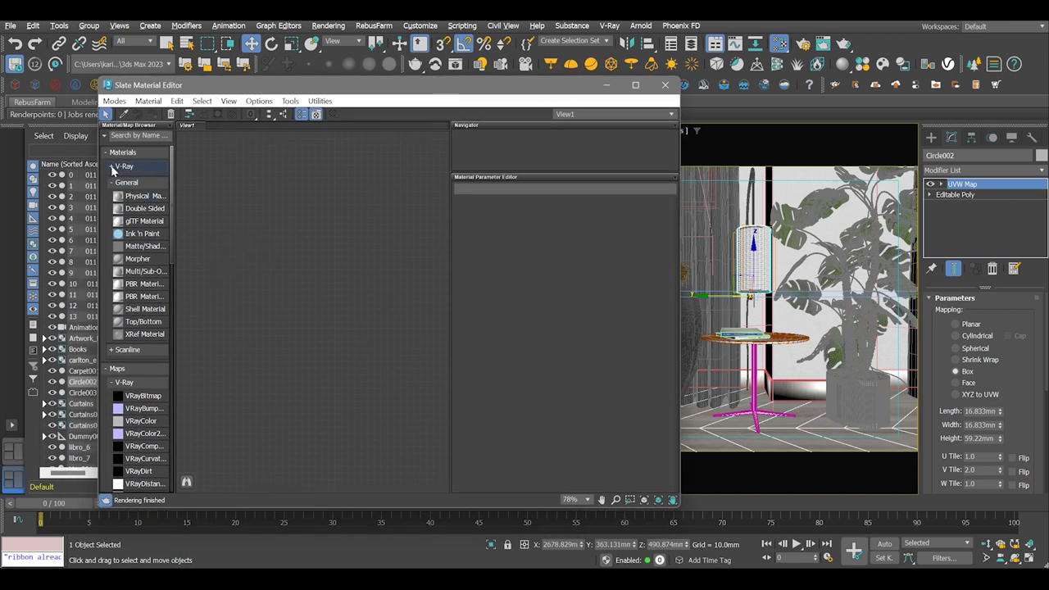
Create a VRayMtl node and assign it to the selected lampshade.
left_click(112, 167)
scroll(151, 302, "down", 1)
left_click_drag(139, 313, 243, 220)
right_click(243, 220)
left_click(254, 237)
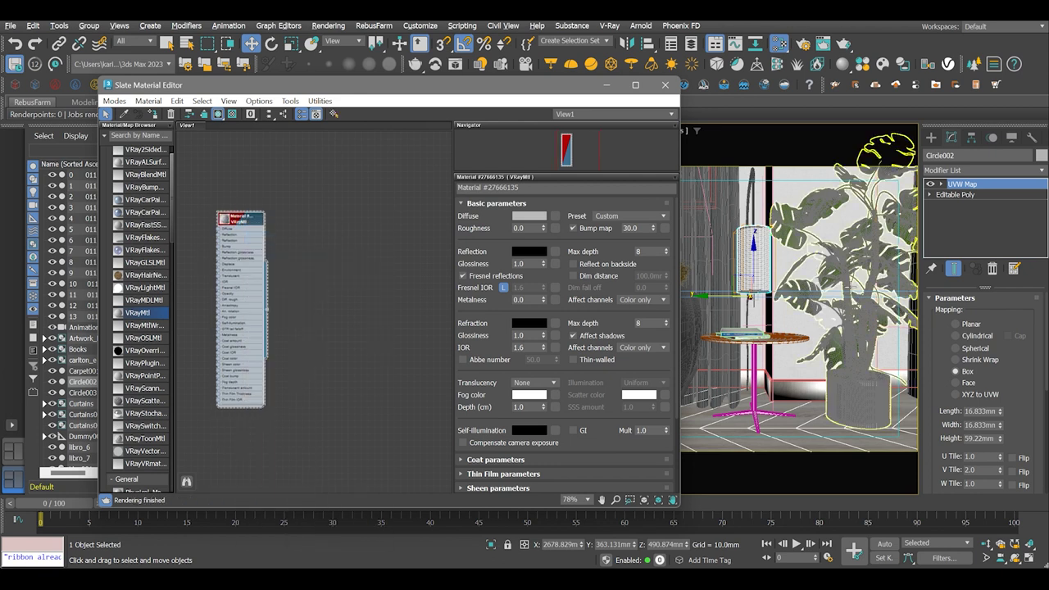
left_click_drag(521, 90, 517, 432)
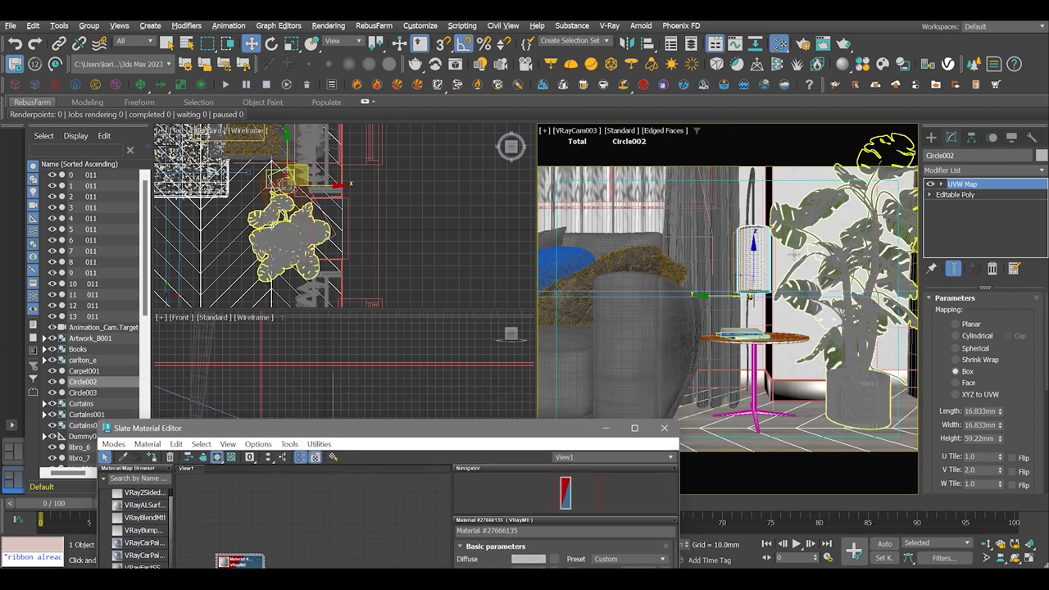
left_click(803, 43)
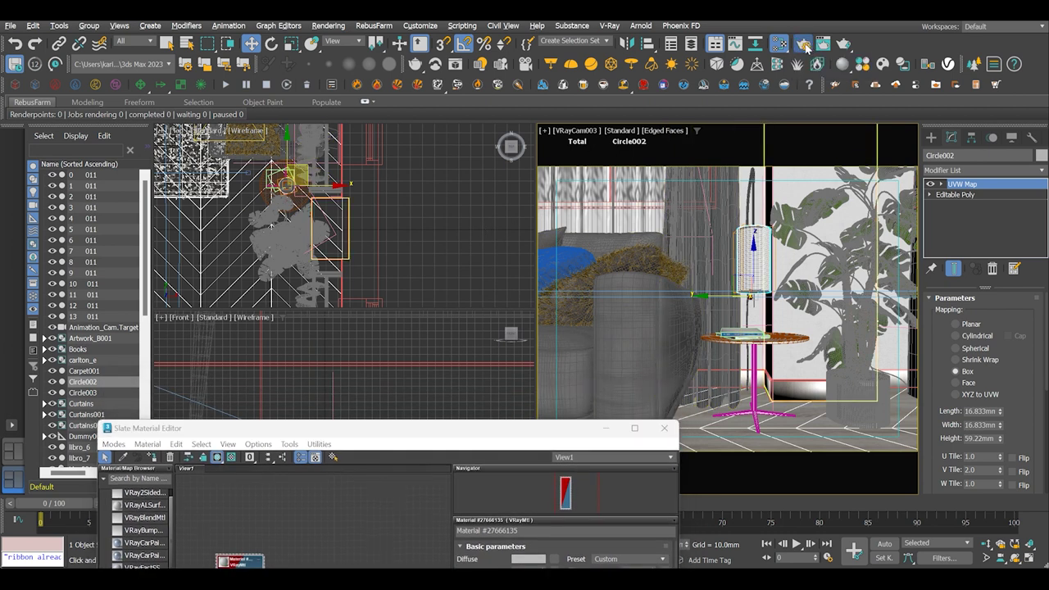
Start a V-Ray IPR interactive render from the Render Setup's V-Ray settings.
left_click_drag(202, 90, 554, 59)
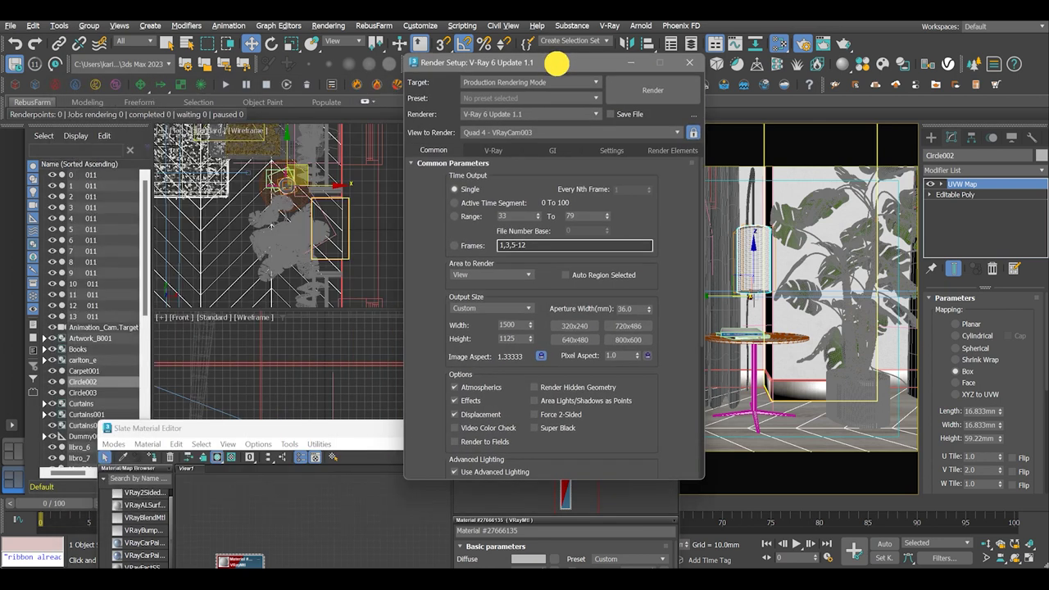
left_click(494, 150)
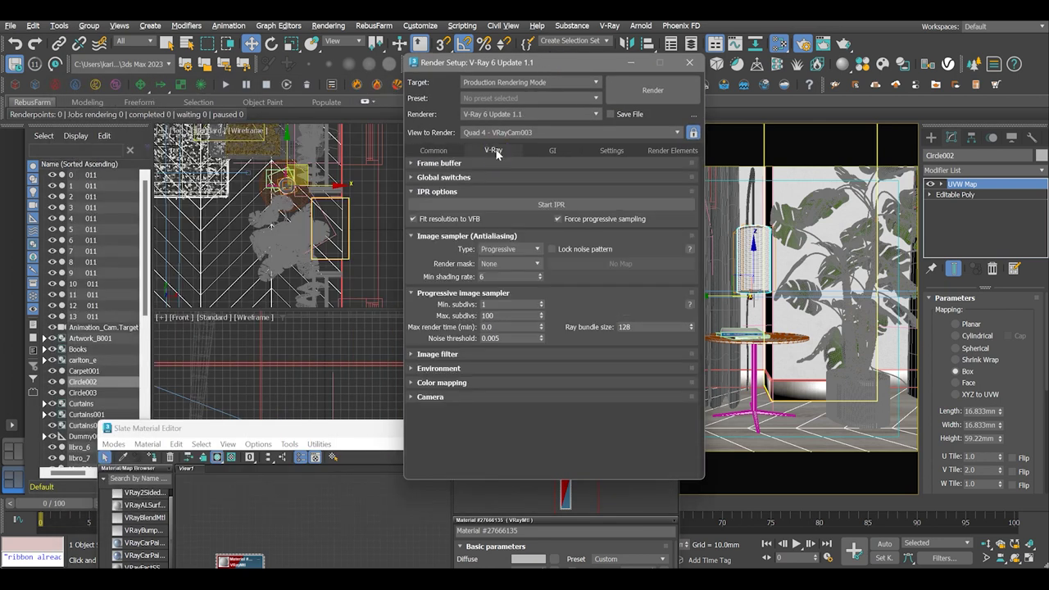
left_click(551, 205)
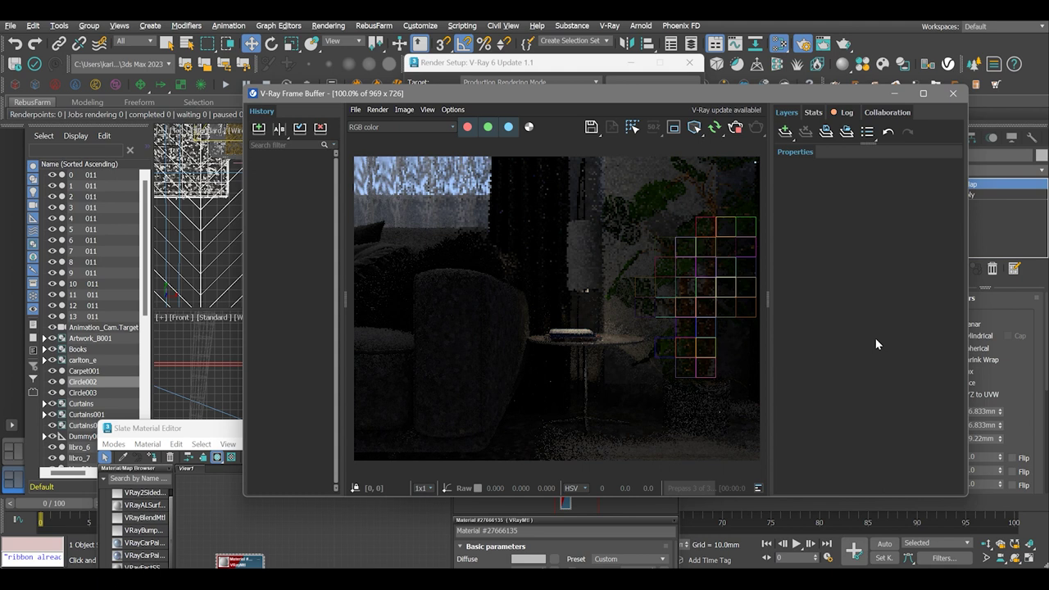
Limit the IPR render to a vertical region around the lamp, then raise the Slate editor.
left_click(673, 127)
left_click_drag(500, 155, 657, 460)
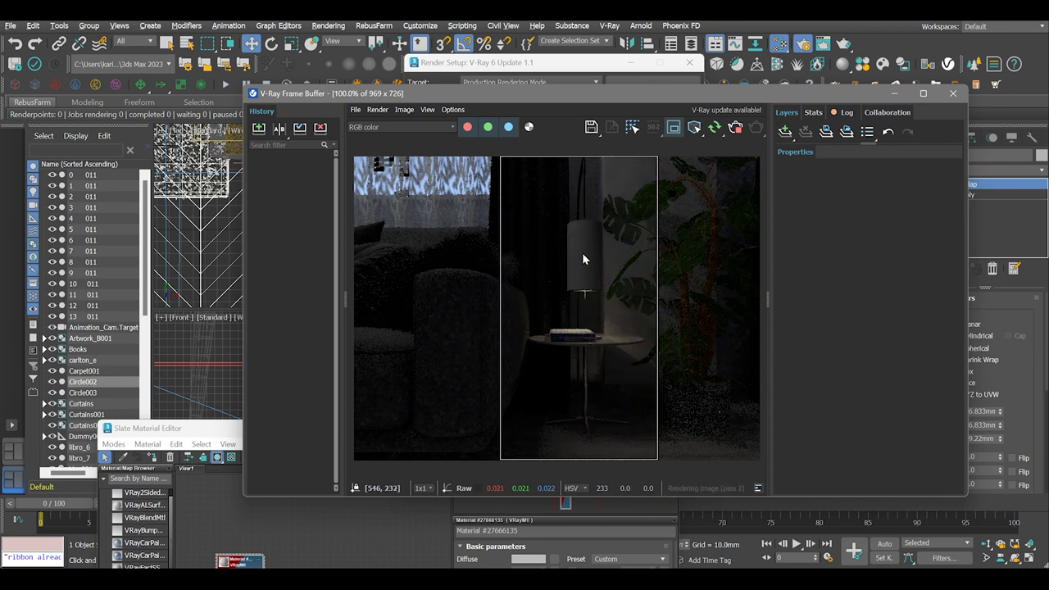
scroll(582, 259, "up", 1)
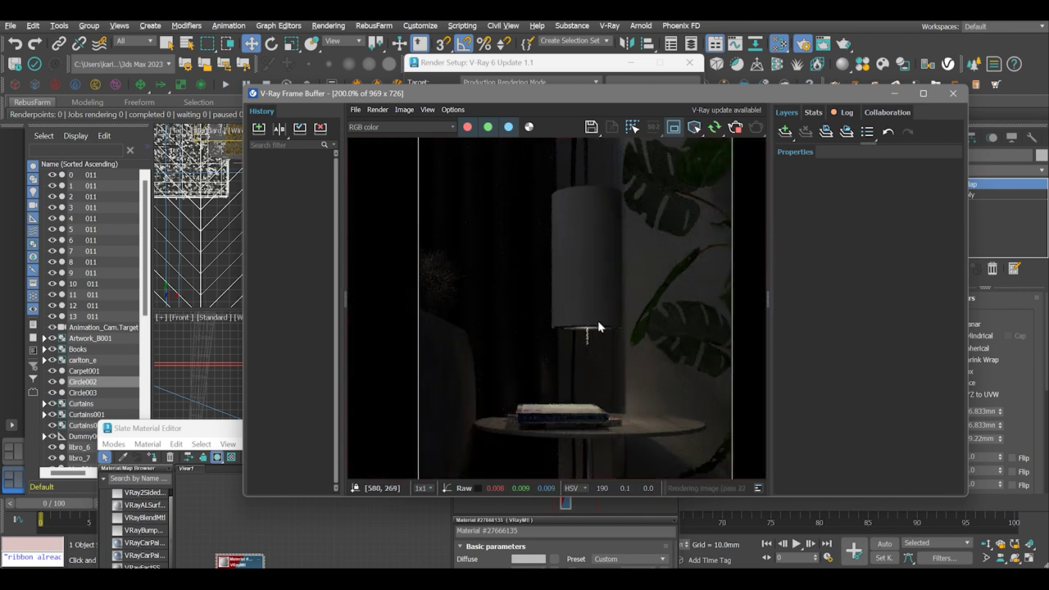
scroll(598, 326, "down", 1)
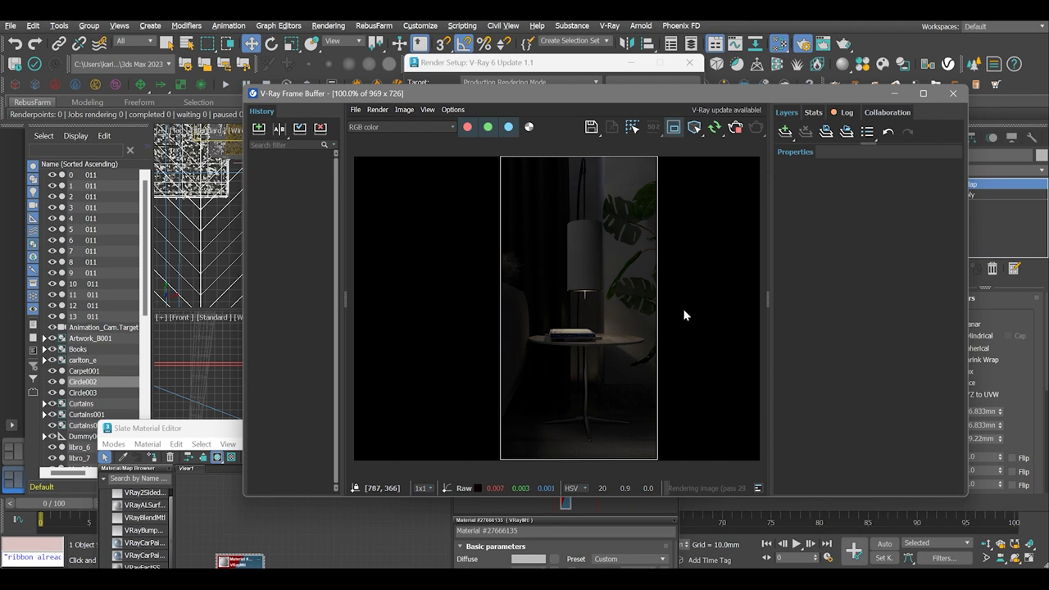
left_click(896, 94)
left_click_drag(356, 430, 476, 73)
Add a VRay2SidedMtl node and assign it to the lampshade, with VRayMtl as front material.
scroll(396, 226, "up", 1)
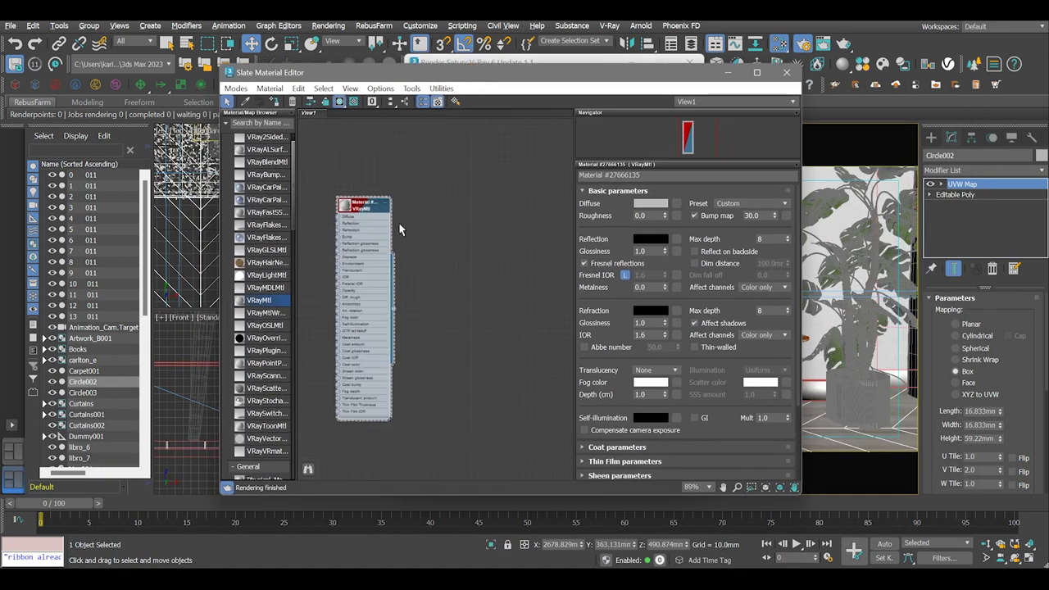
scroll(267, 170, "up", 1)
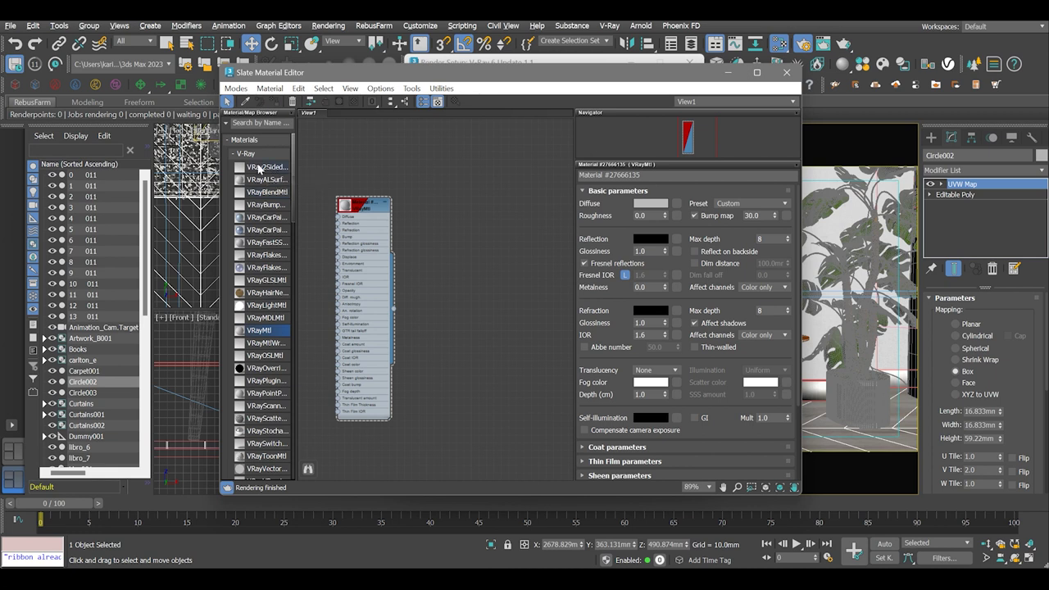
left_click_drag(259, 170, 475, 176)
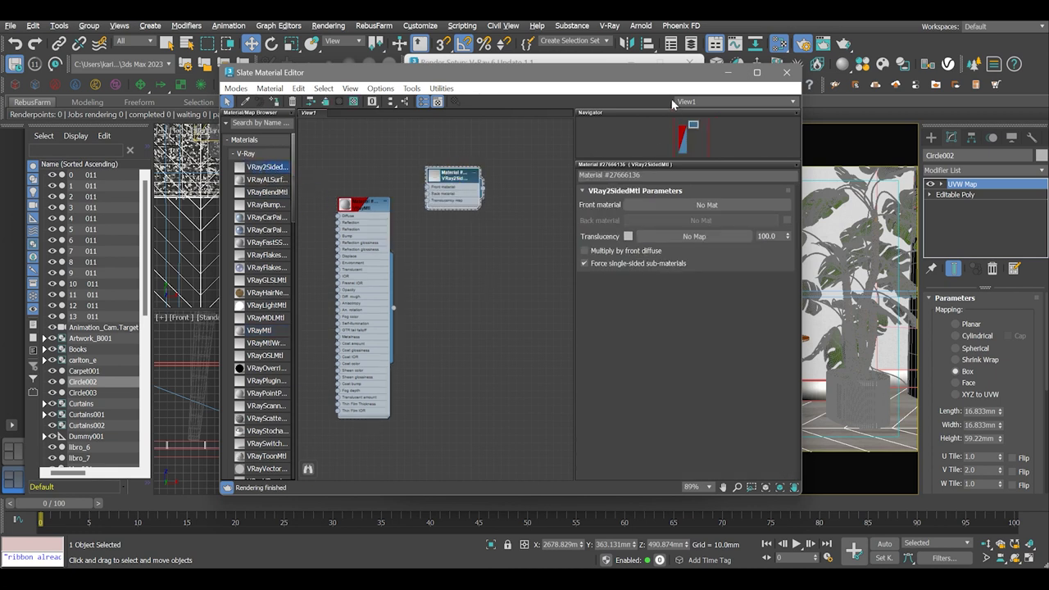
left_click_drag(669, 80, 563, 81)
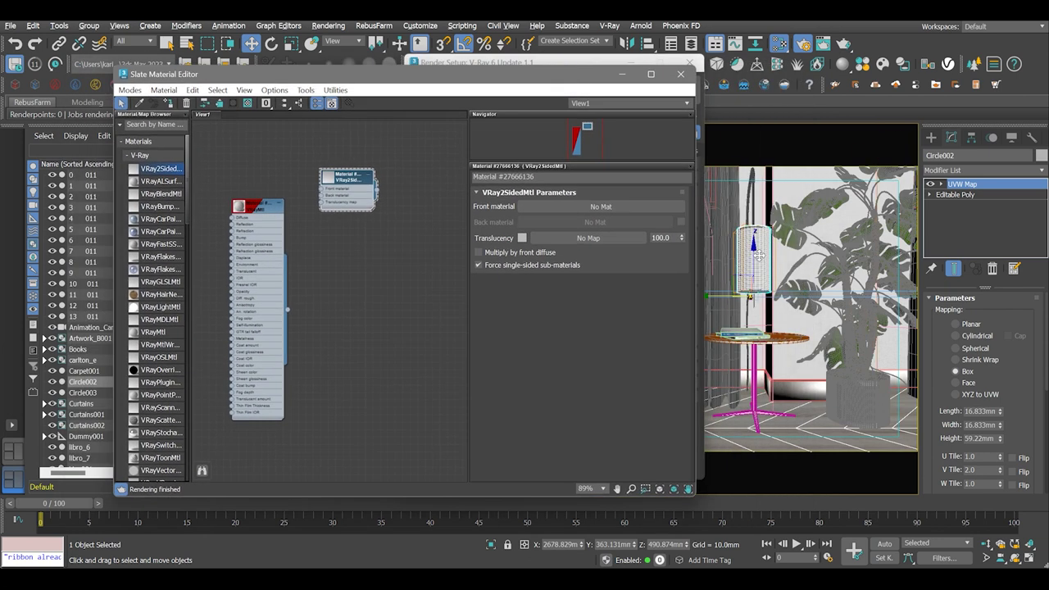
right_click(350, 176)
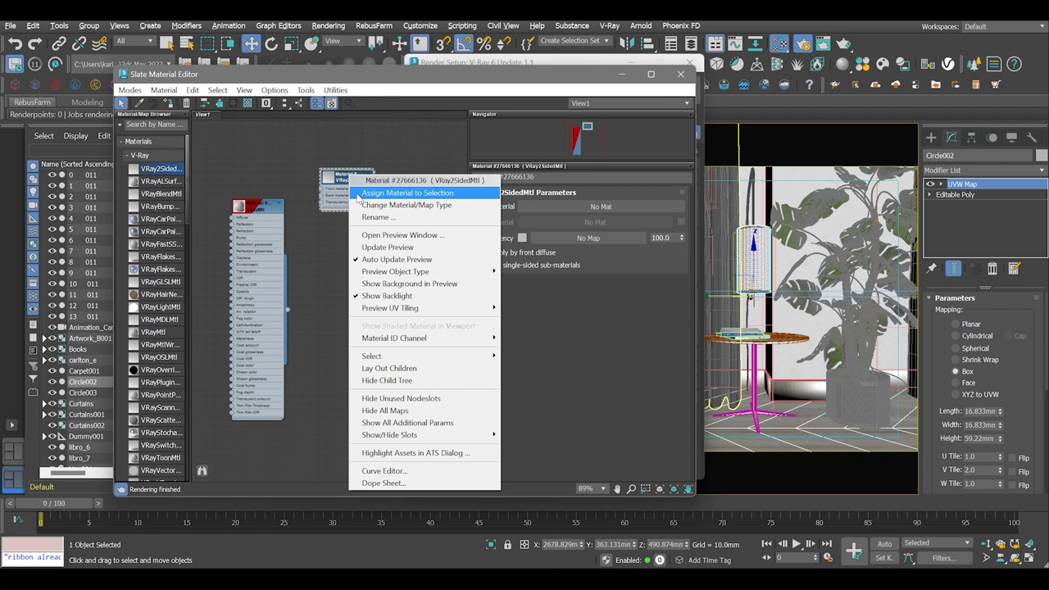
left_click(371, 200)
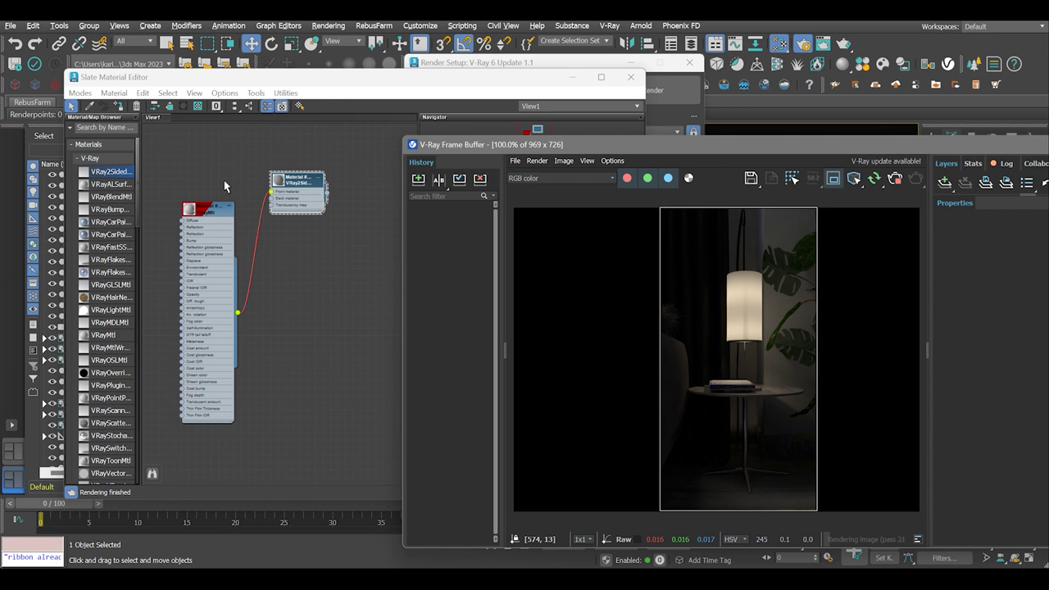
Shift the VRay2SidedMtl and VRayMtl nodes right and collapse the V-Ray materials group.
left_click_drag(461, 146, 524, 152)
left_click_drag(295, 182, 323, 178)
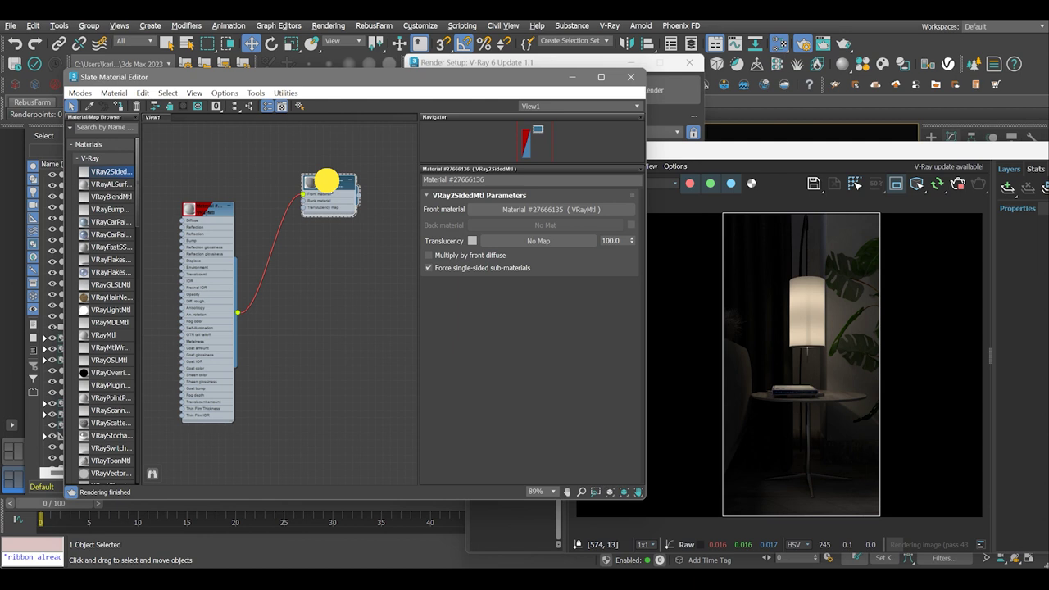
left_click_drag(208, 207, 244, 190)
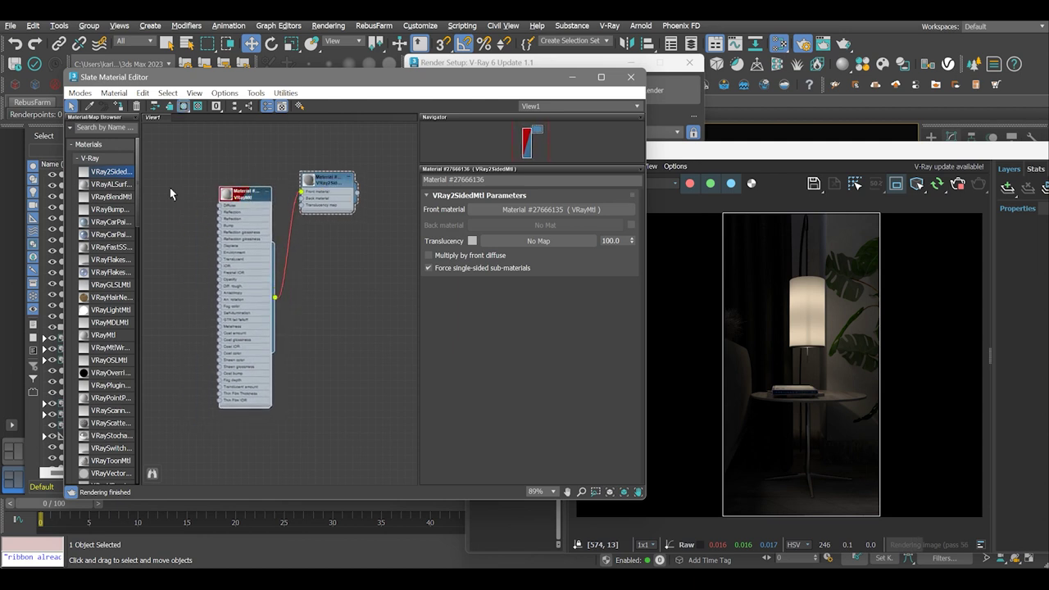
mouse_move(137, 208)
left_mouse_down()
mouse_move(136, 225)
mouse_move(137, 203)
left_mouse_up()
left_click(76, 160)
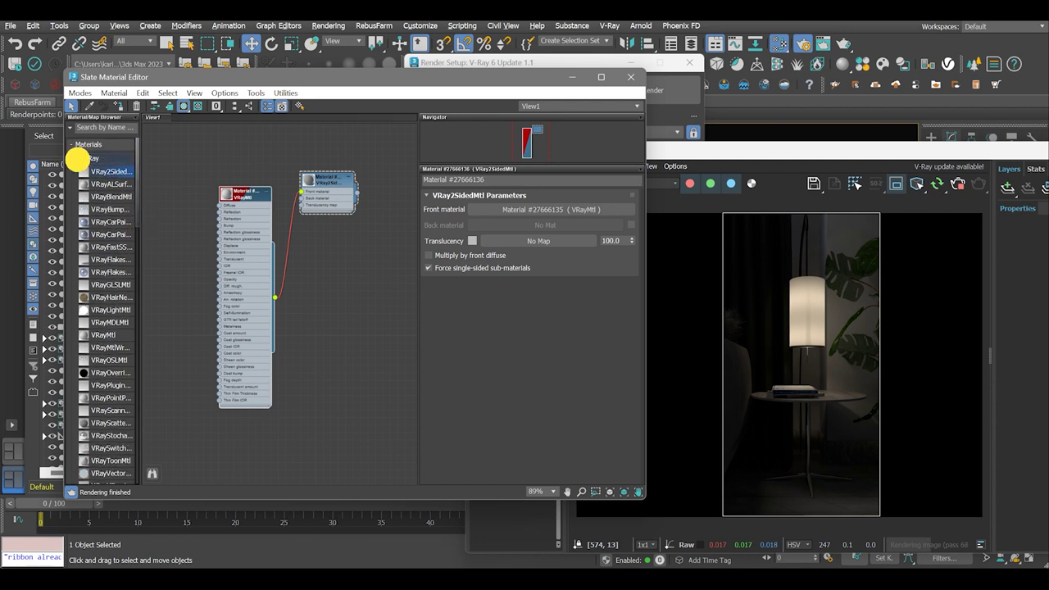
Add a VRayBitmap with a fabric image and wire it into the VRayMtl's Diffuse.
left_click_drag(109, 388, 169, 210)
double_click(225, 325)
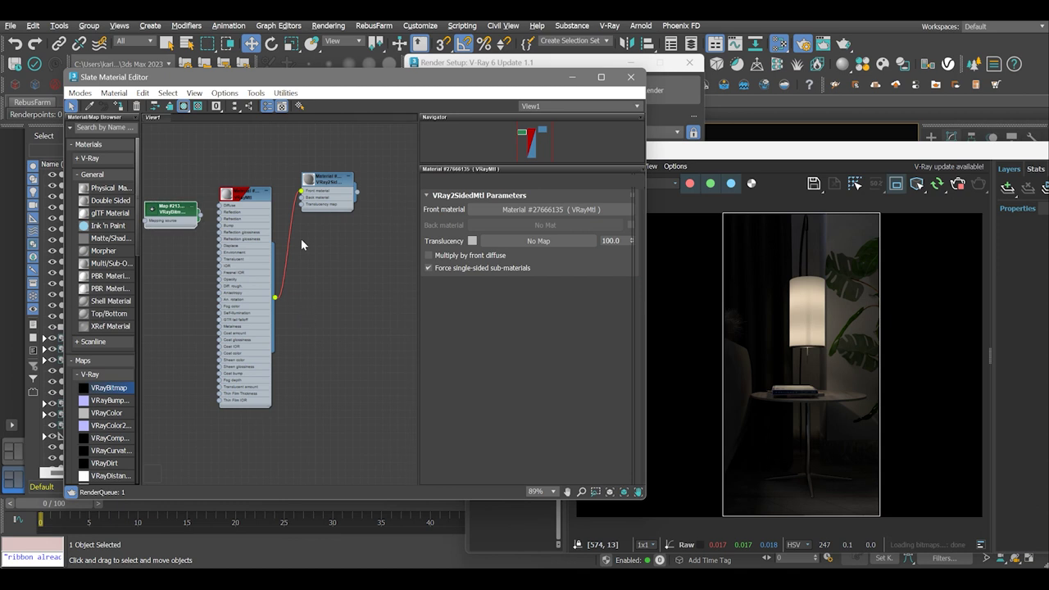
double_click(218, 213)
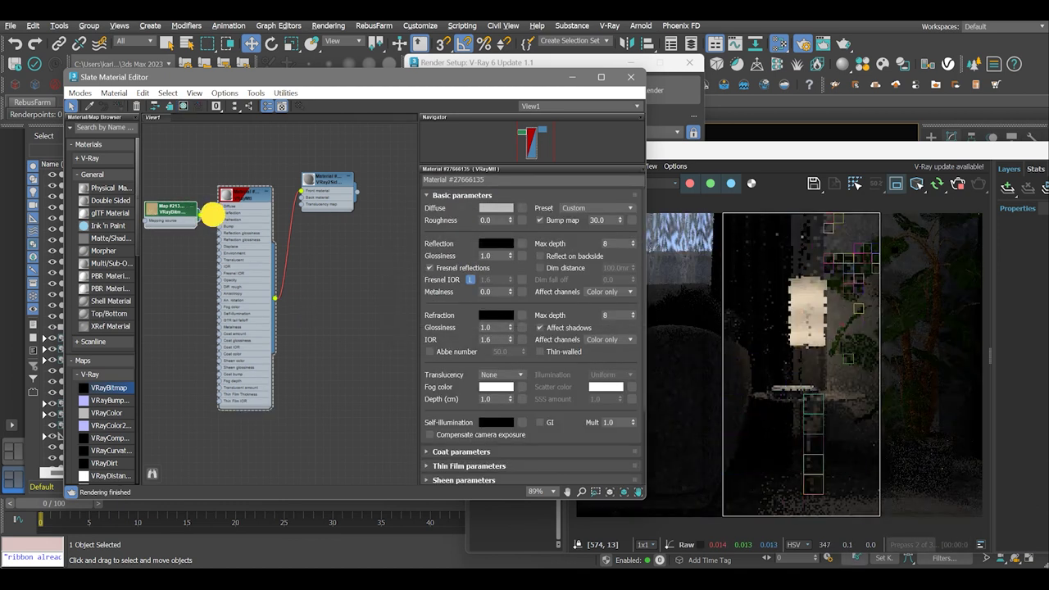
left_click_drag(212, 215, 221, 206)
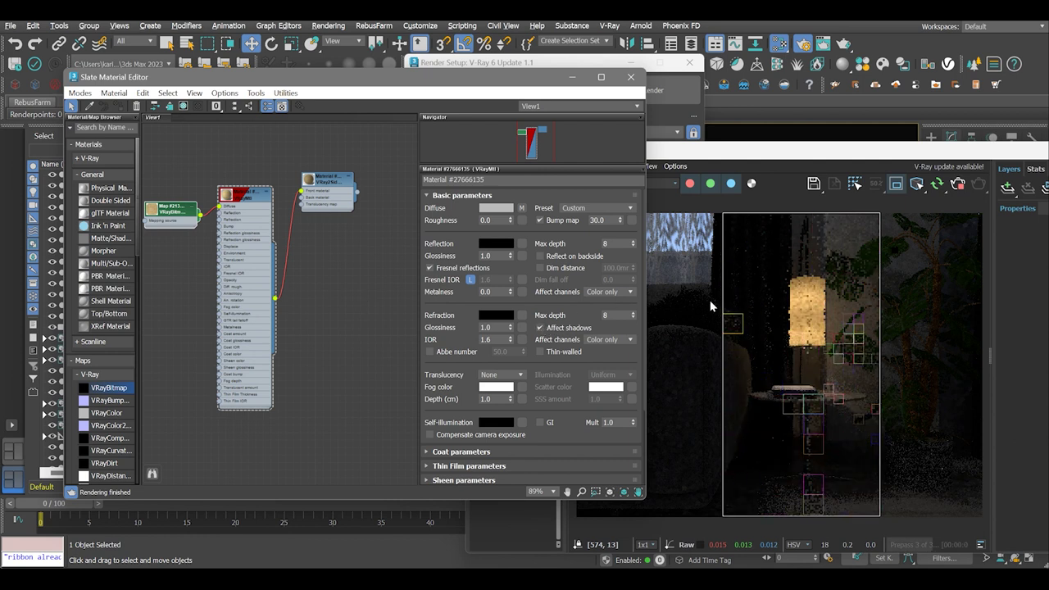
scroll(844, 334, "up", 3)
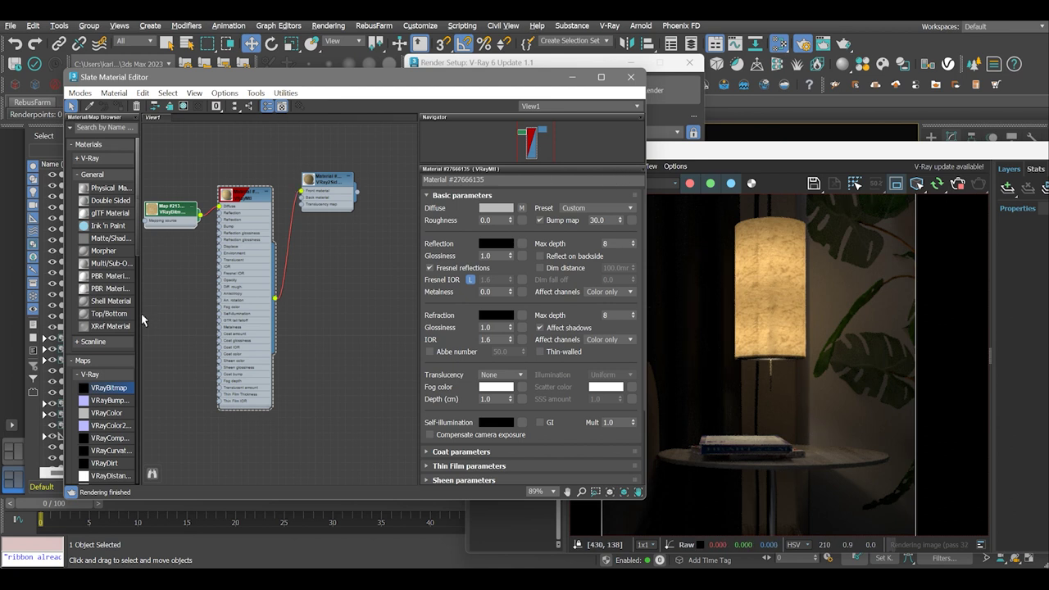
Add a VRayNoiseTex node and connect it to the VRayMtl's Bump input at 30.0.
scroll(122, 418, "down", 4)
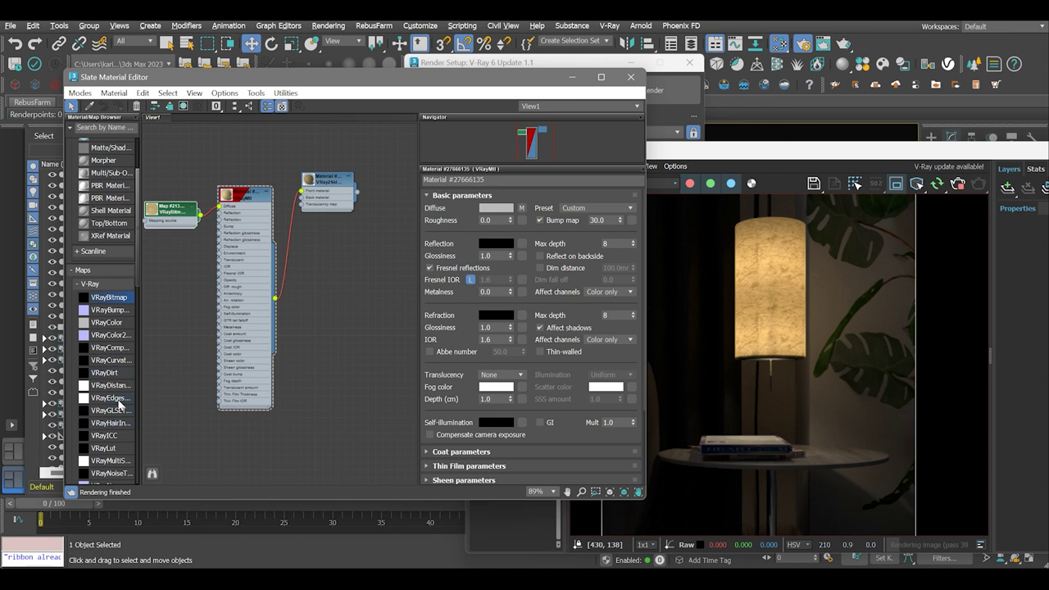
scroll(94, 410, "down", 1)
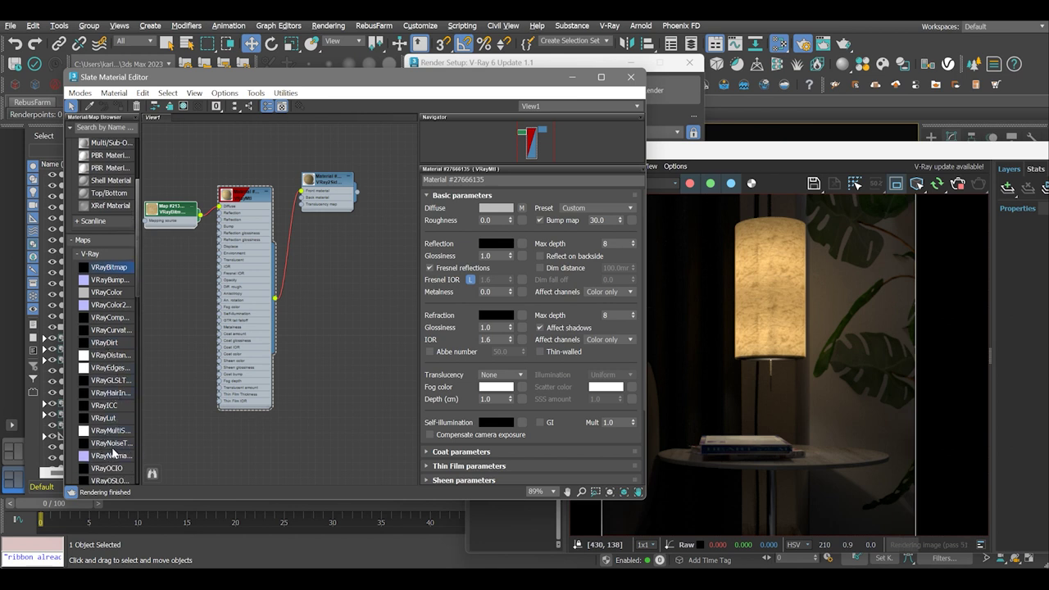
left_click_drag(111, 443, 164, 321)
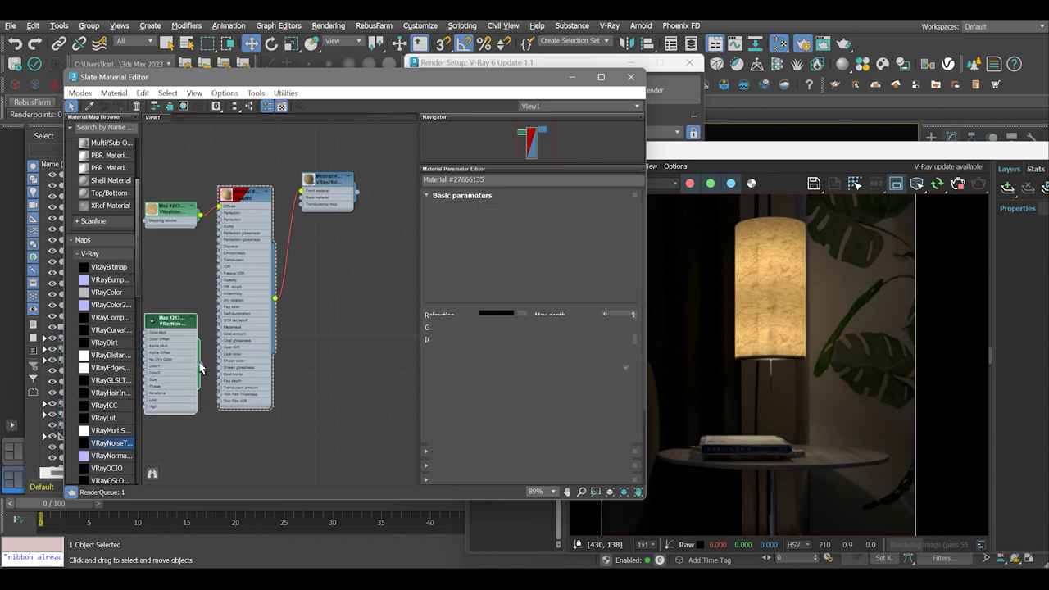
left_click_drag(201, 373, 218, 225)
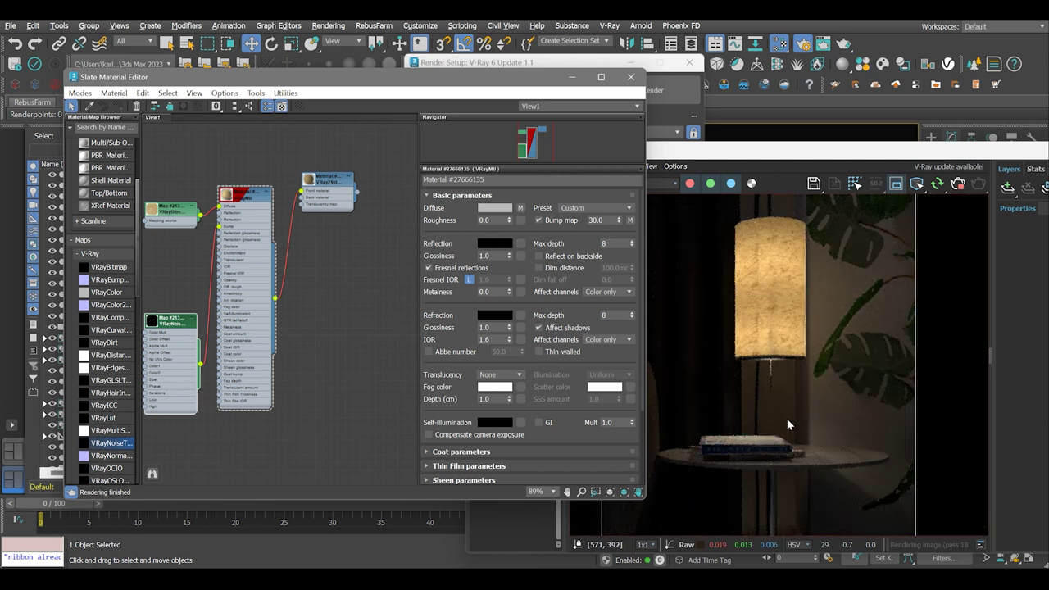
scroll(765, 404, "down", 3)
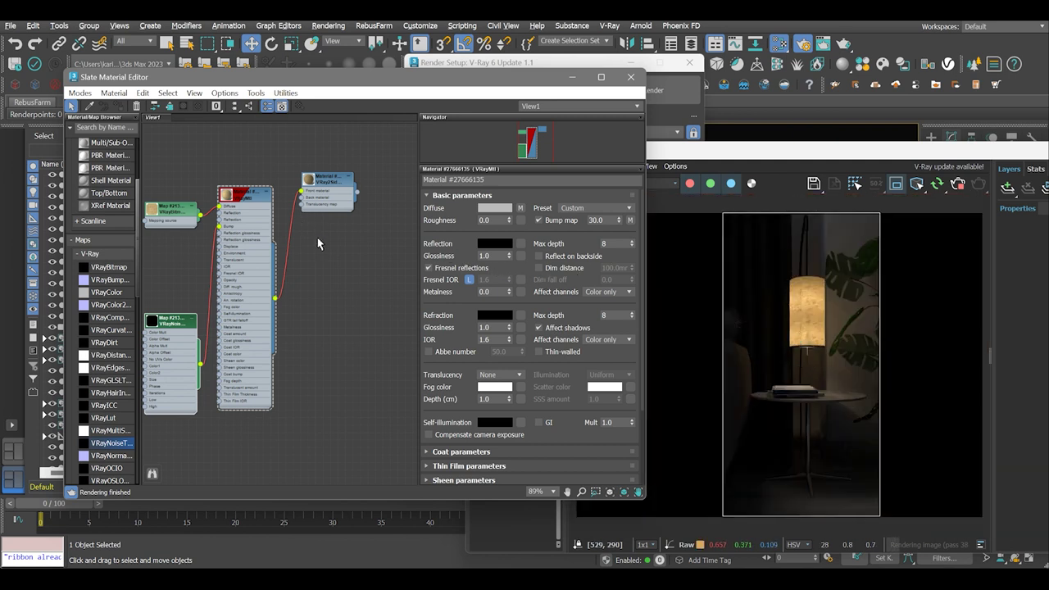
Set the VRay2SidedMtl Translucency colour to grey 109/109/109.
double_click(335, 179)
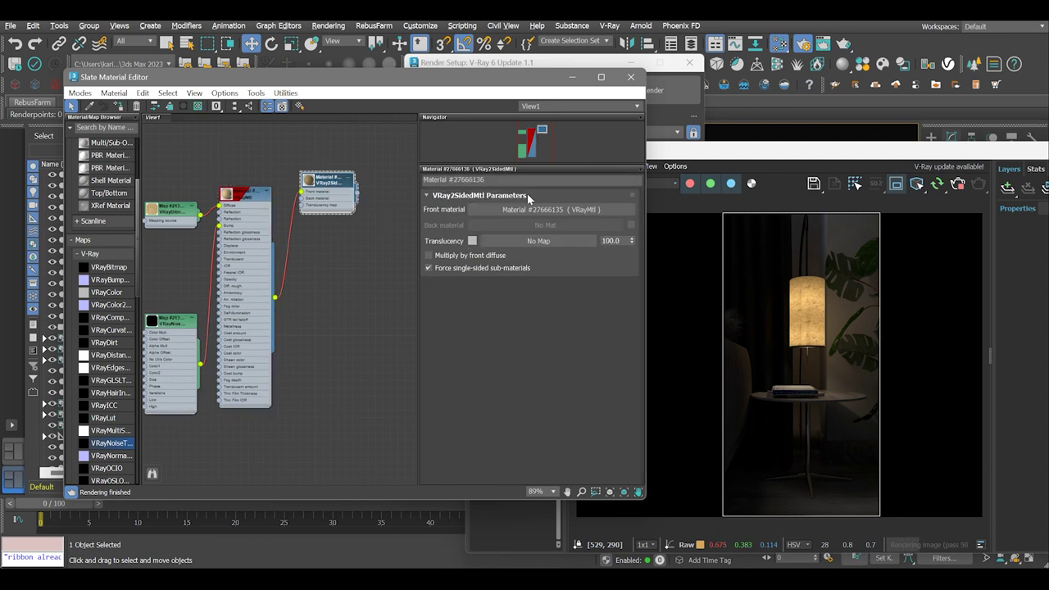
left_click(472, 241)
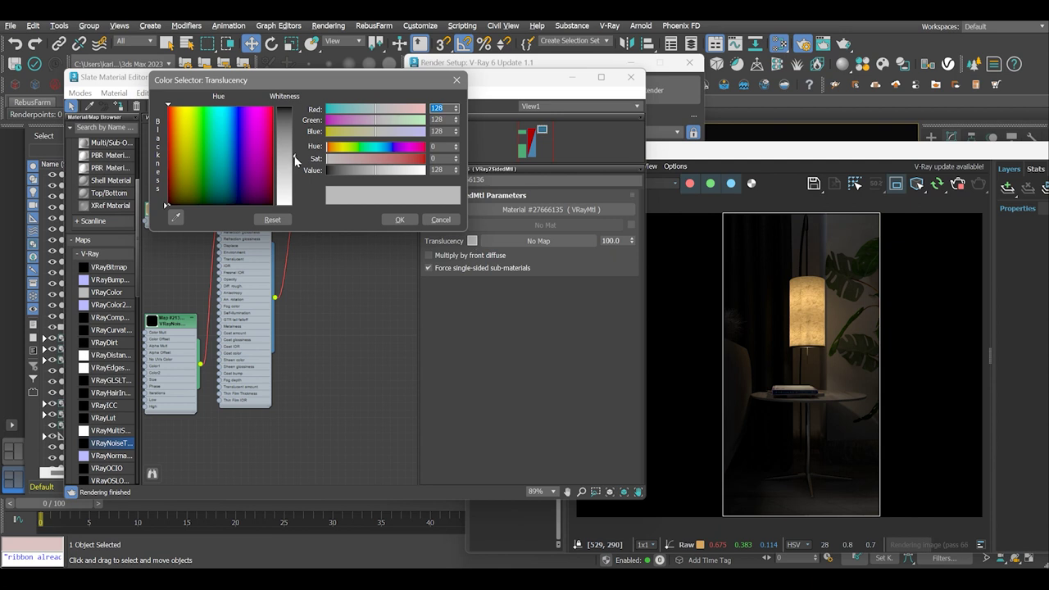
left_click_drag(297, 161, 292, 118)
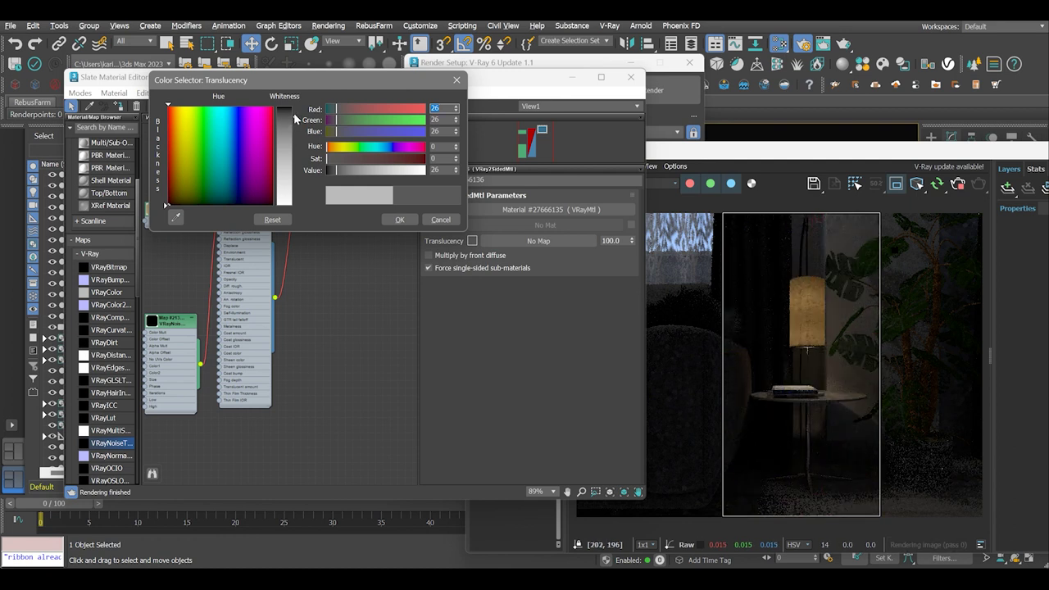
left_click_drag(294, 118, 287, 197)
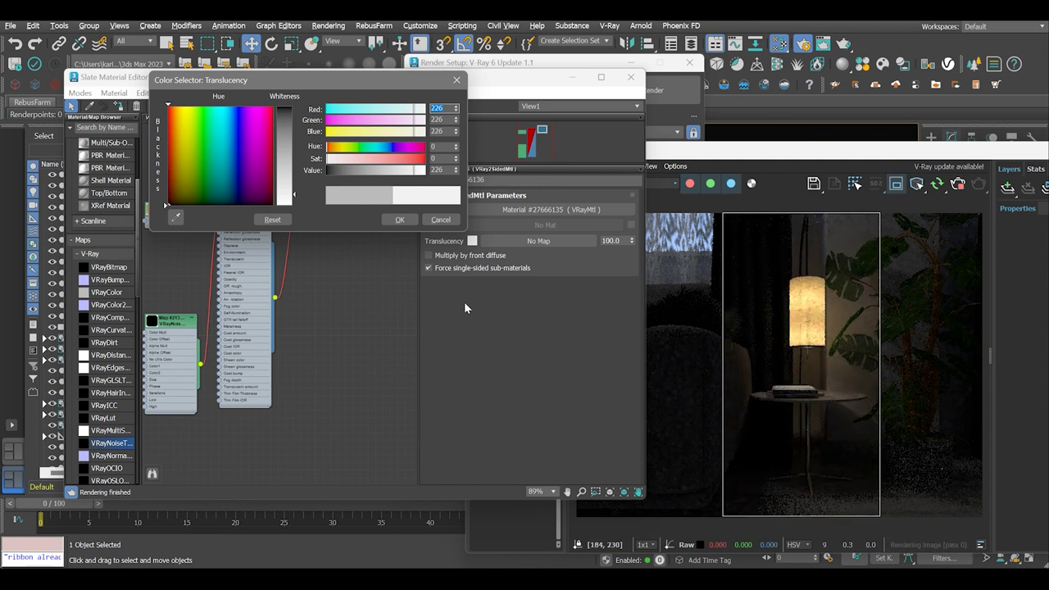
left_click_drag(295, 199, 295, 148)
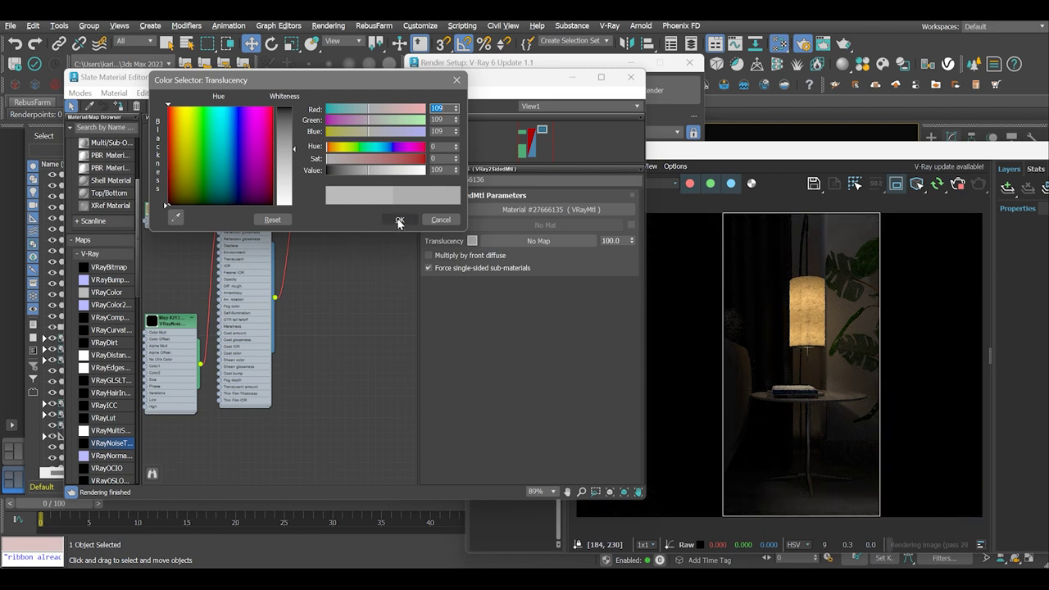
left_click(399, 220)
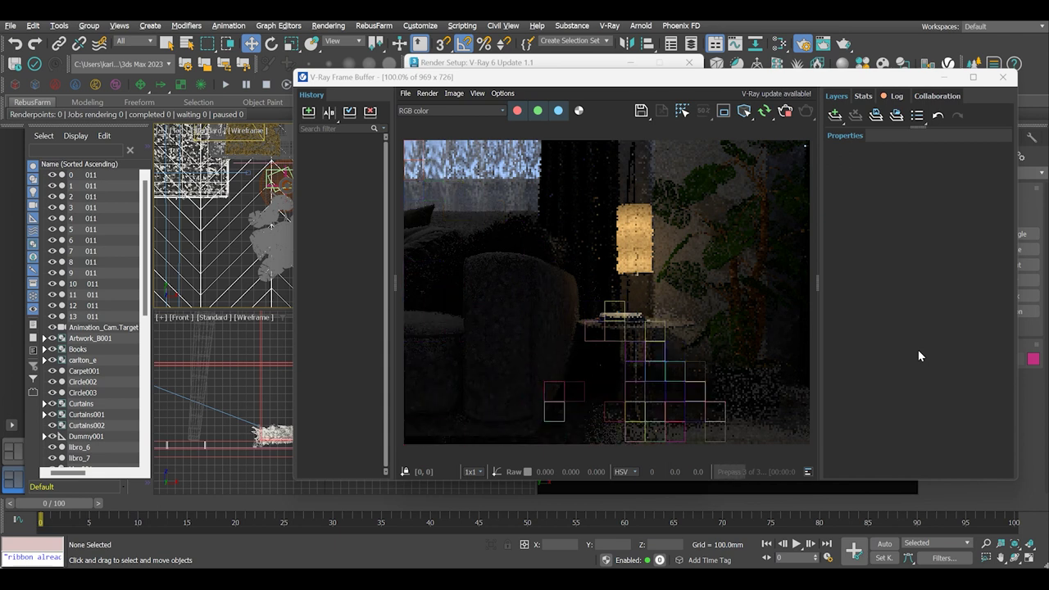
Scroll the V-Ray Frame Buffer view while the full room render refines with the lampshade glowing.
scroll(639, 269, "down", 1)
scroll(627, 259, "up", 1)
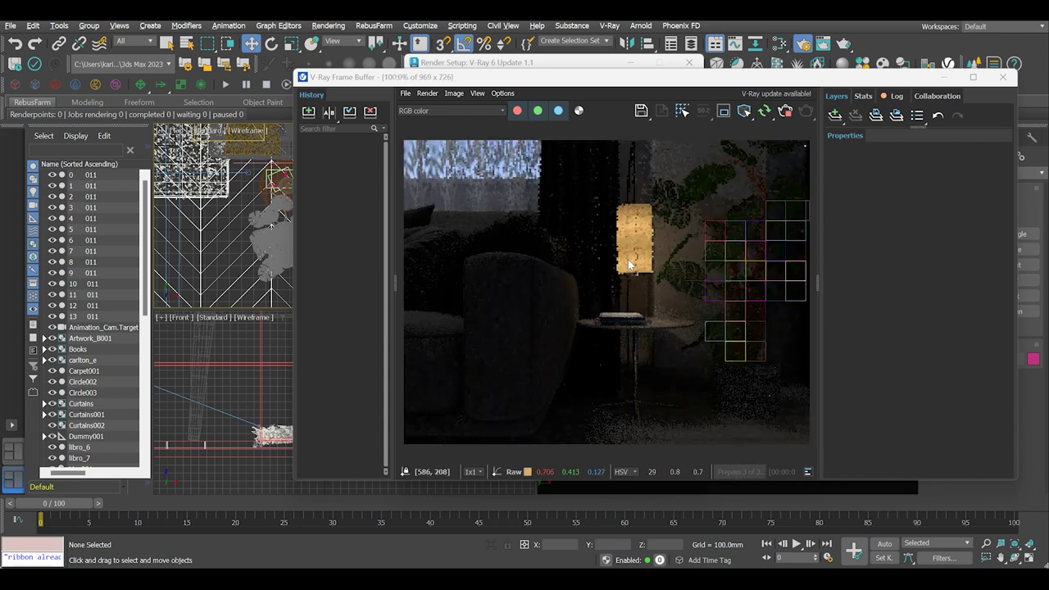